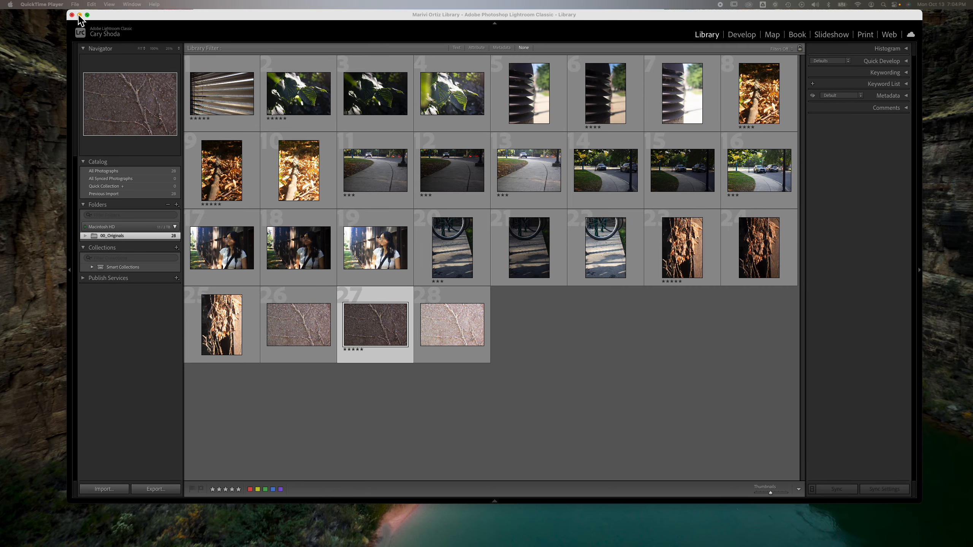
Step: In Finder, delete the existing Exports folder from the COD PHOTO folder on the desktop
click(80, 15)
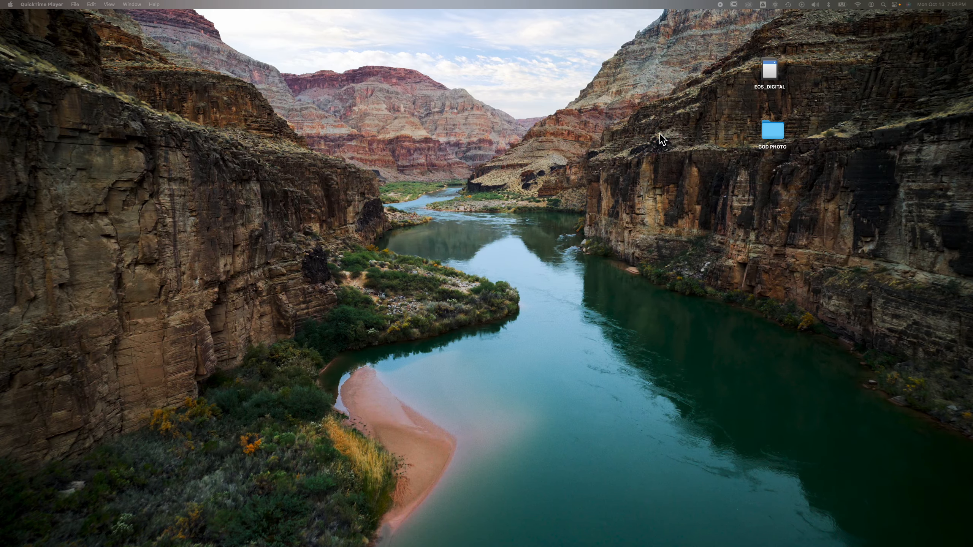
double_click(768, 133)
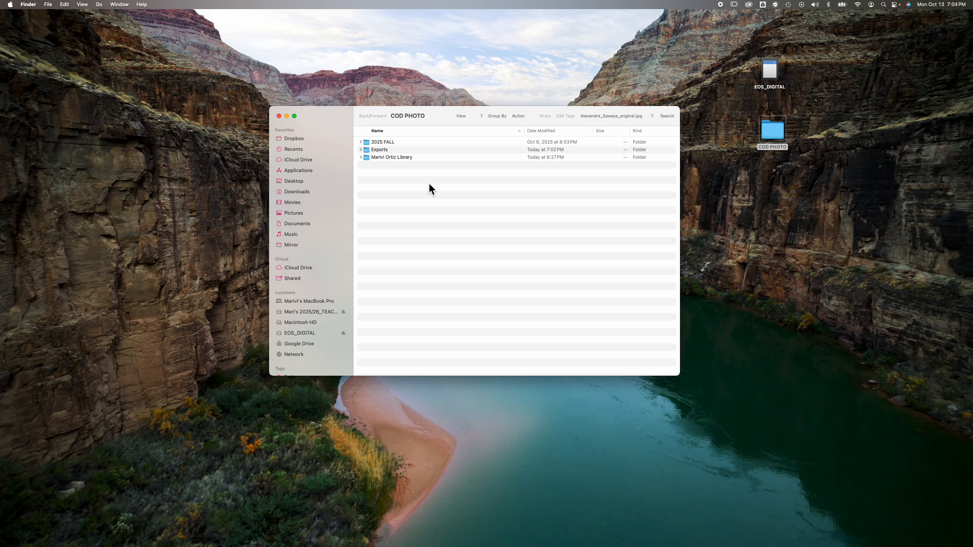
click(379, 150)
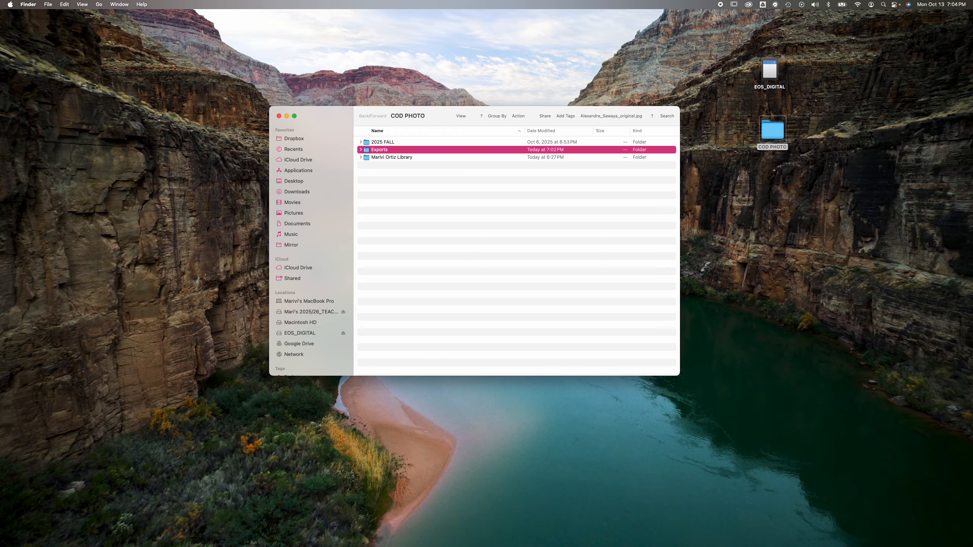
key(super+BackSpace)
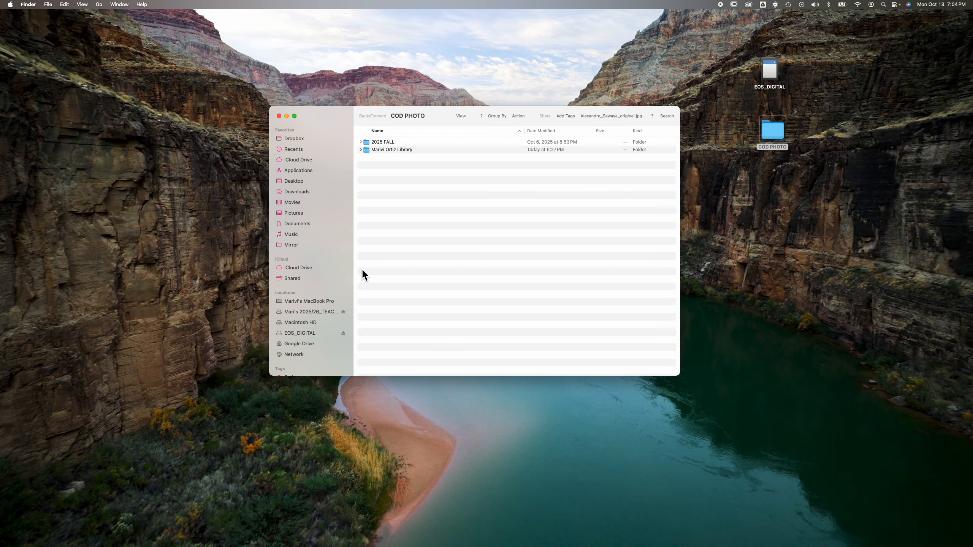
Step: Create a new folder named Exports inside COD PHOTO and switch back to Lightroom Classic
click(48, 4)
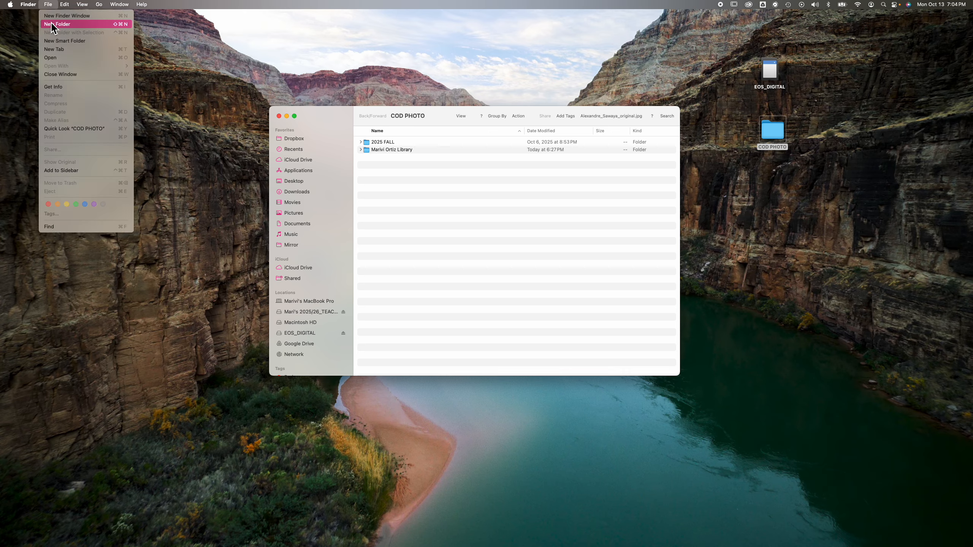
click(57, 25)
text(Exports)
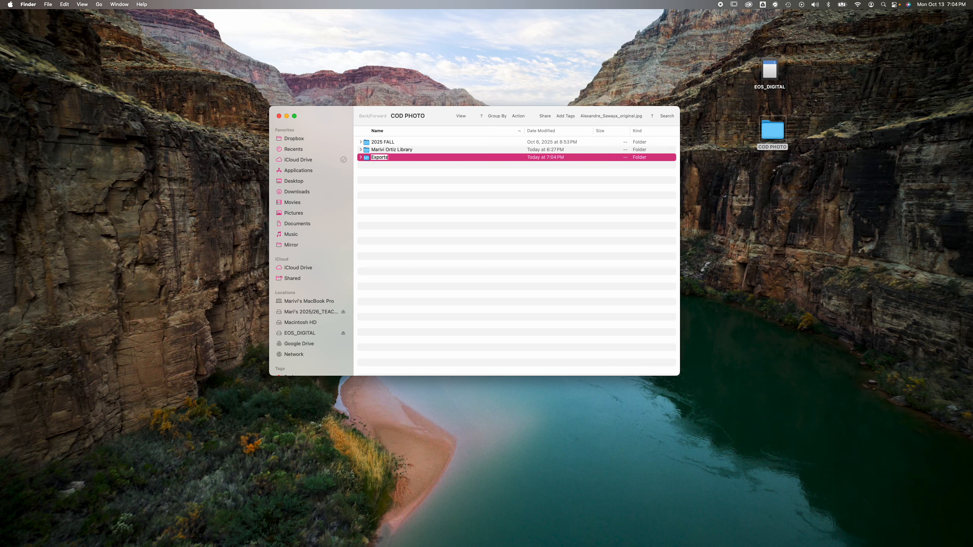
key(Return)
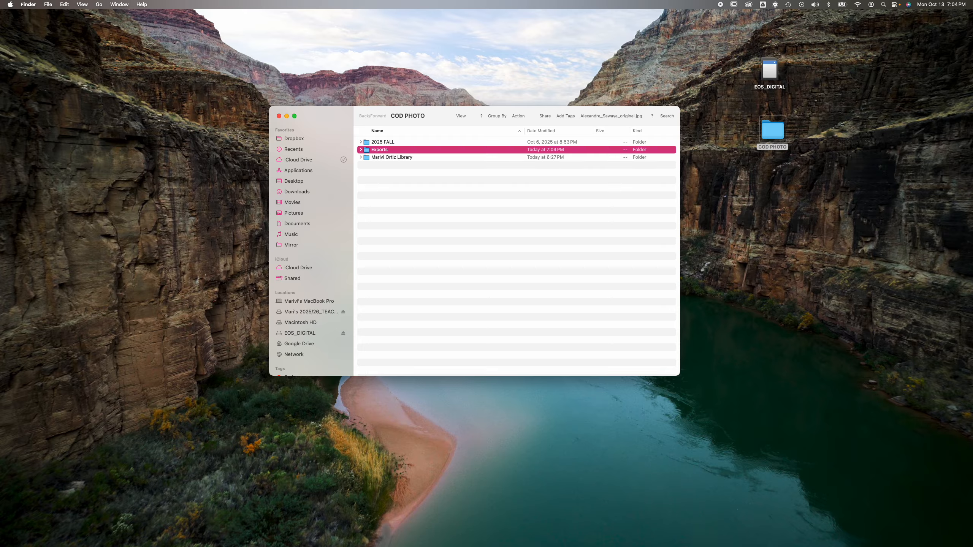
click(279, 117)
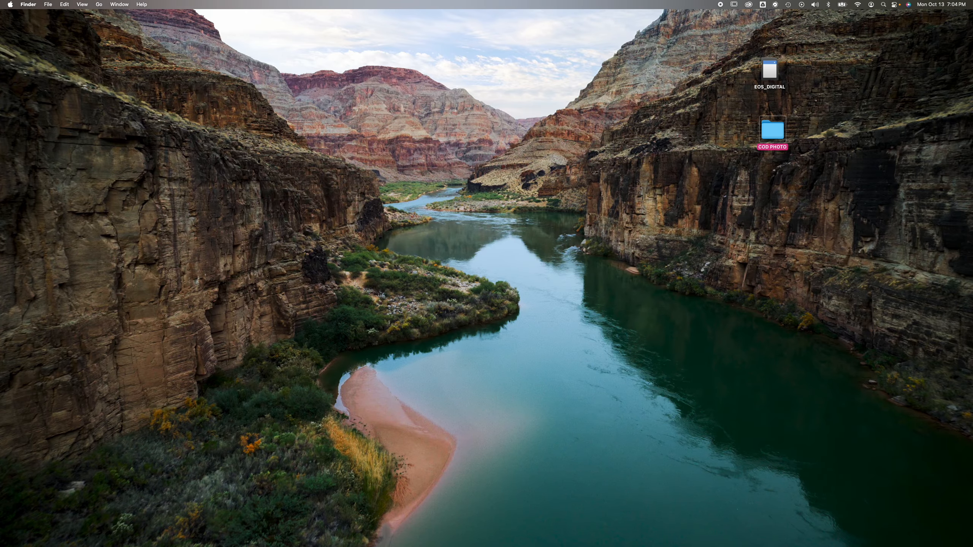
key(super+Tab)
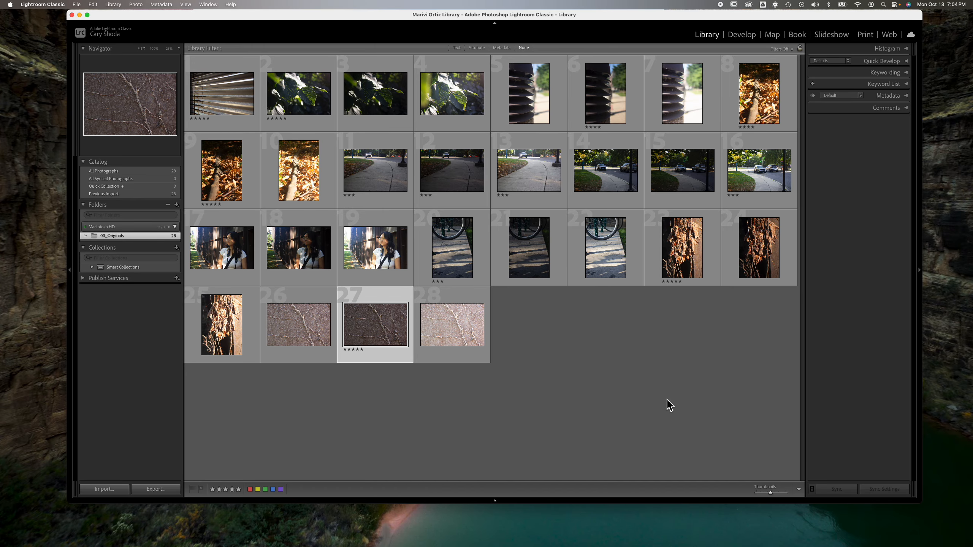
Step: Hide the Flagging, Rating and Color Label controls from the toolbar below the photo grid
click(800, 490)
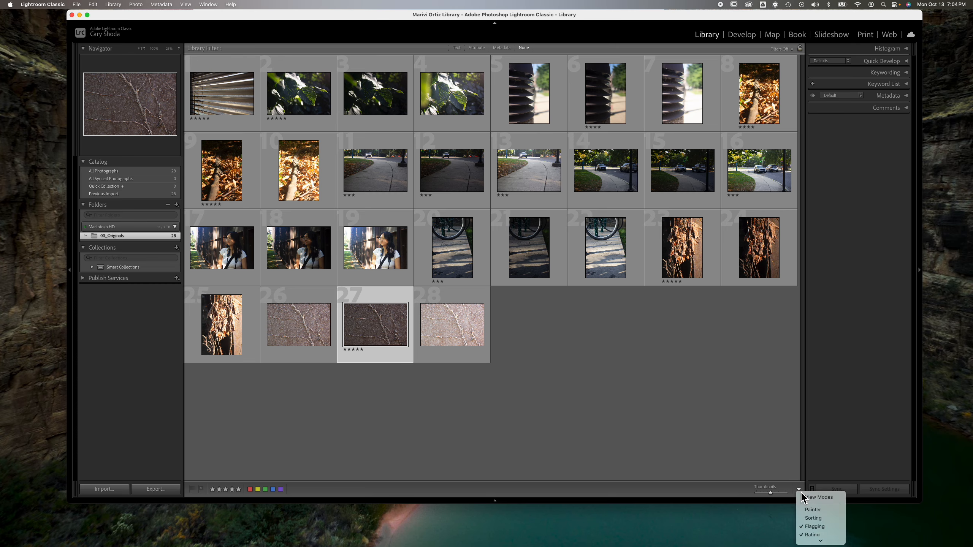
mouse_move(808, 541)
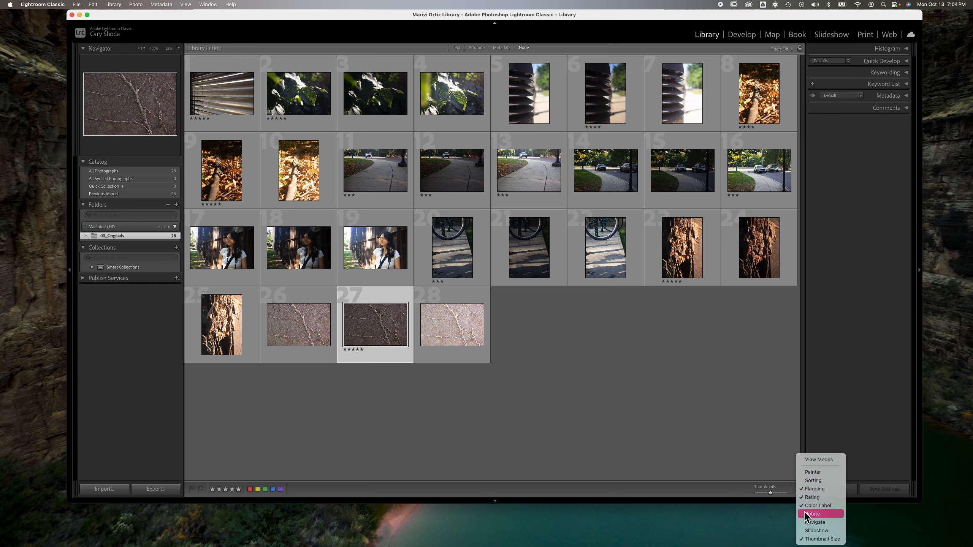
click(814, 488)
click(798, 489)
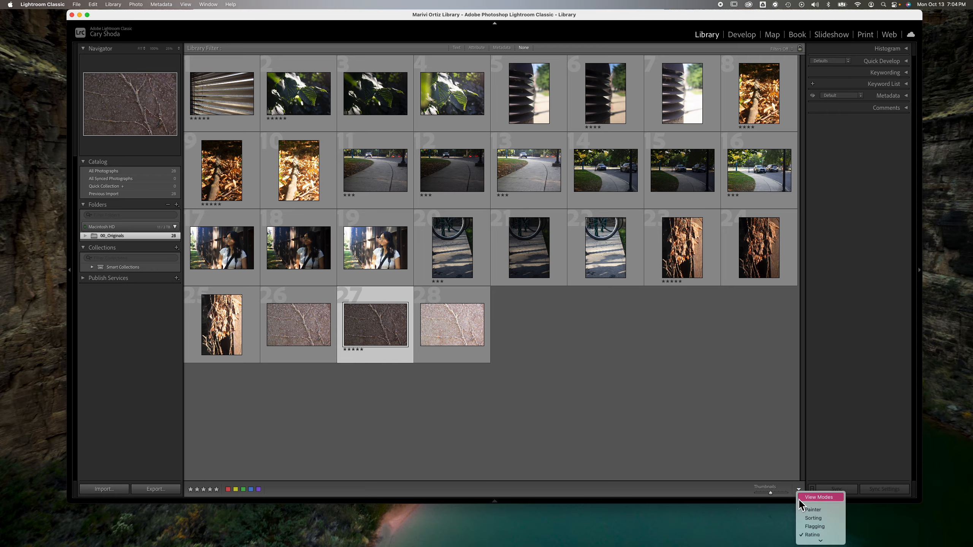
click(810, 522)
click(799, 489)
mouse_move(808, 541)
click(805, 508)
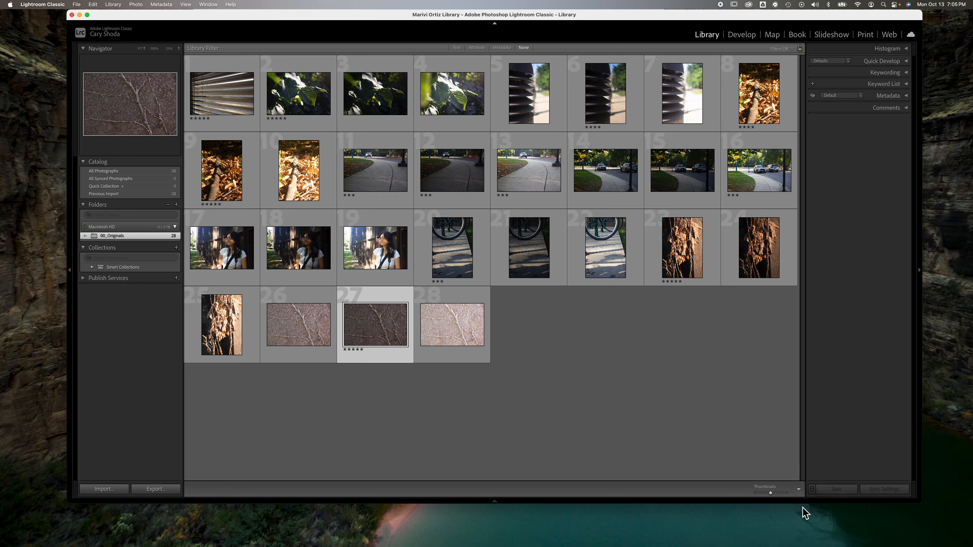
Step: Show the Flagging, Rating and Color Label controls in the toolbar below the photo grid
click(802, 490)
mouse_move(814, 544)
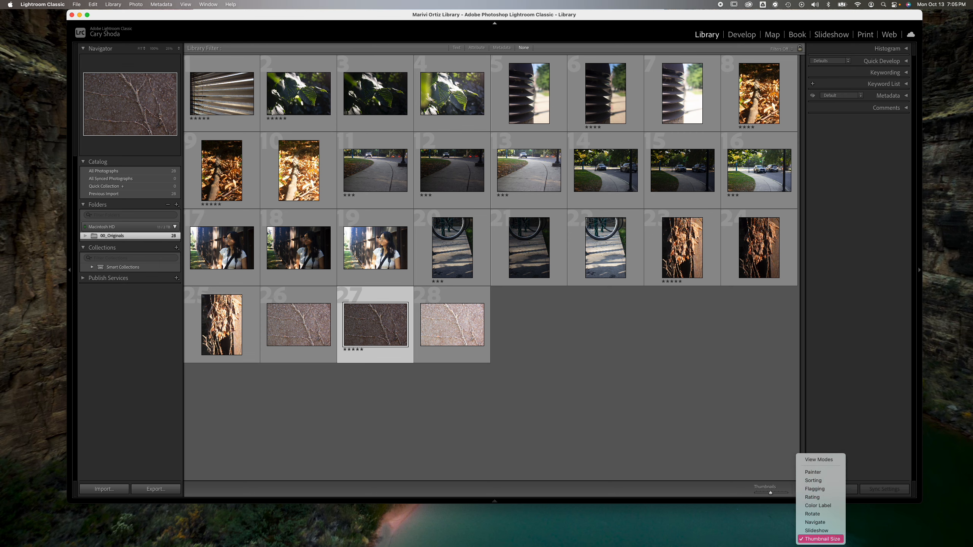
click(813, 490)
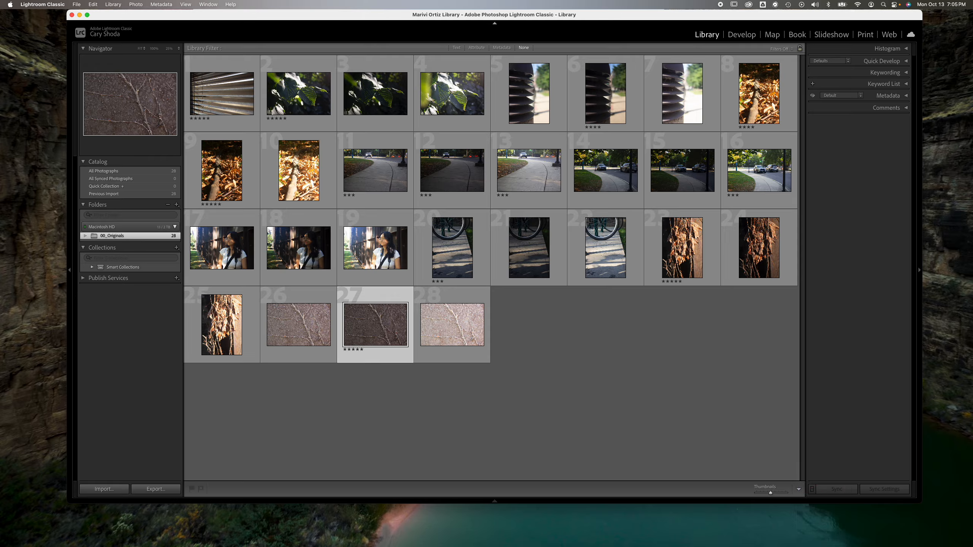
mouse_move(586, 502)
click(797, 489)
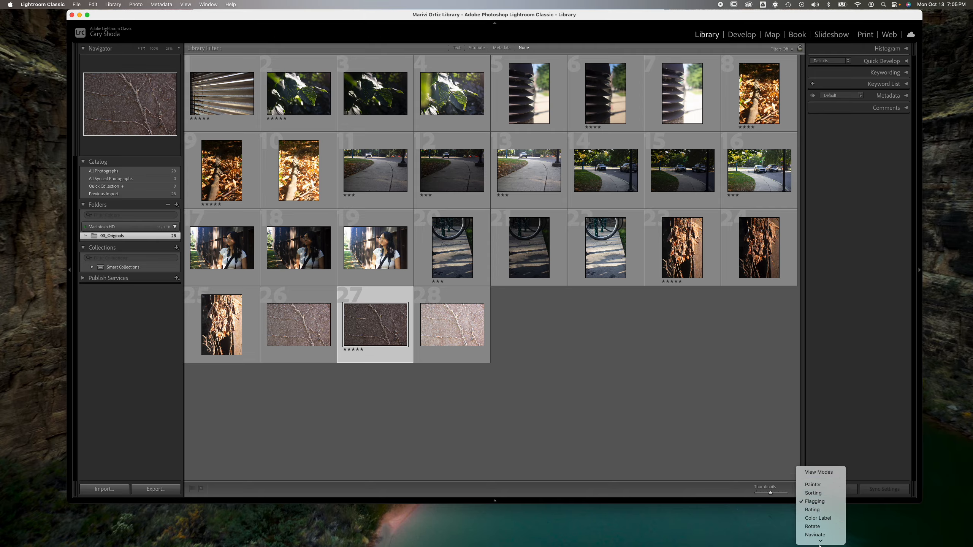
click(819, 498)
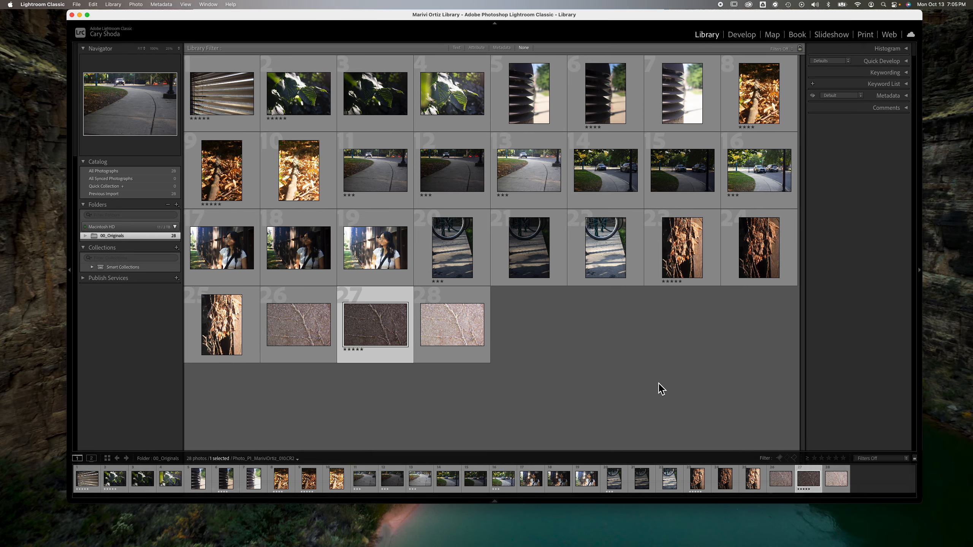
click(799, 491)
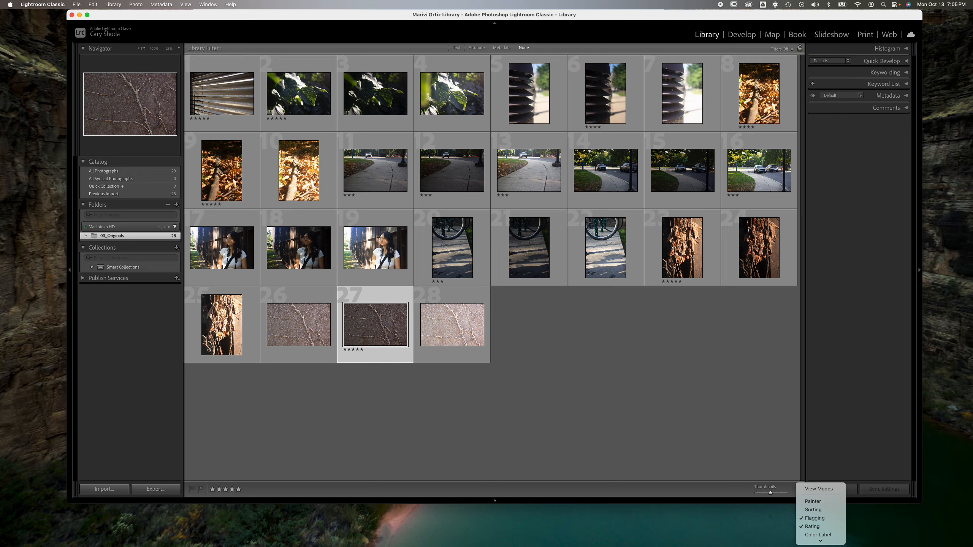
click(815, 505)
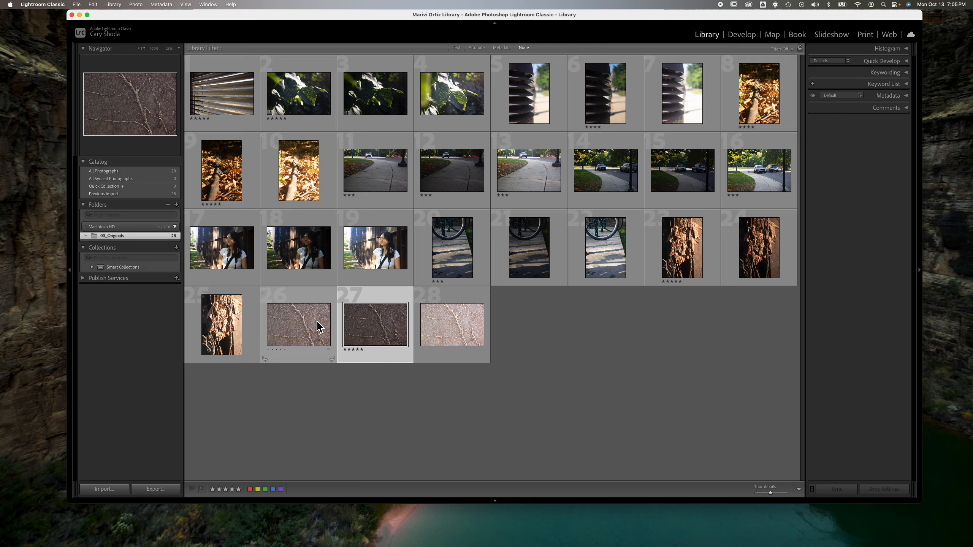
Step: Apply the blue color label to the selected photo 27 and remove it again
click(274, 489)
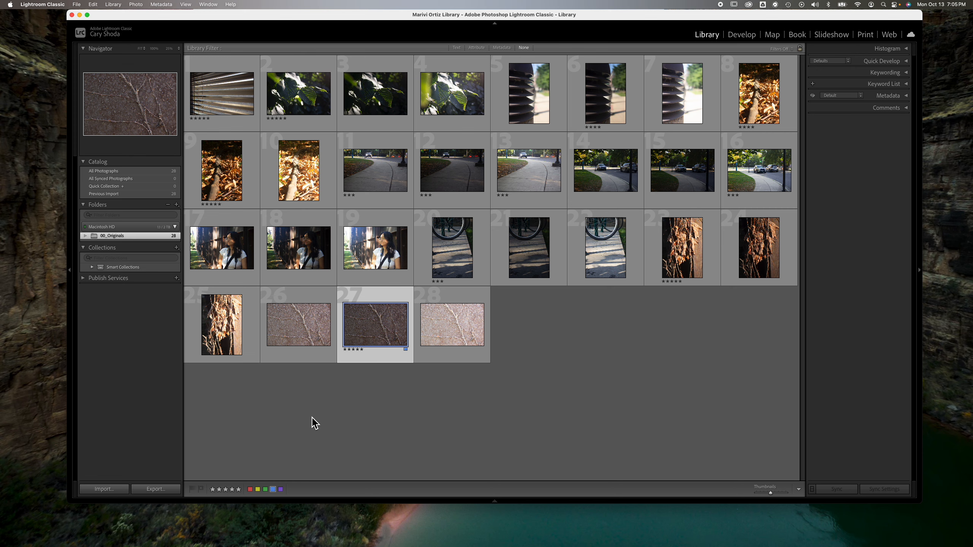
click(273, 490)
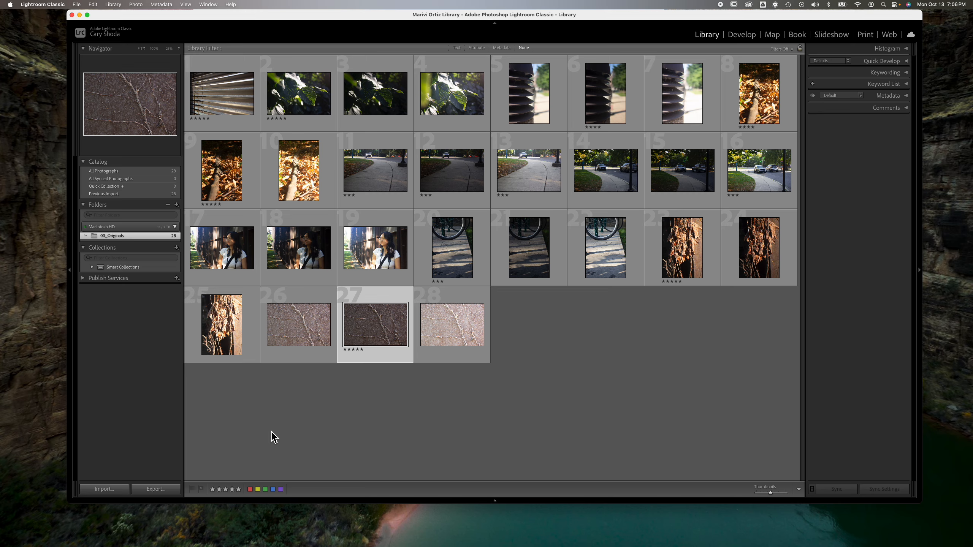
Step: Open the first photo, the window blinds, in Loupe view and examine the star ratings of the blinds and leaf photos
click(232, 112)
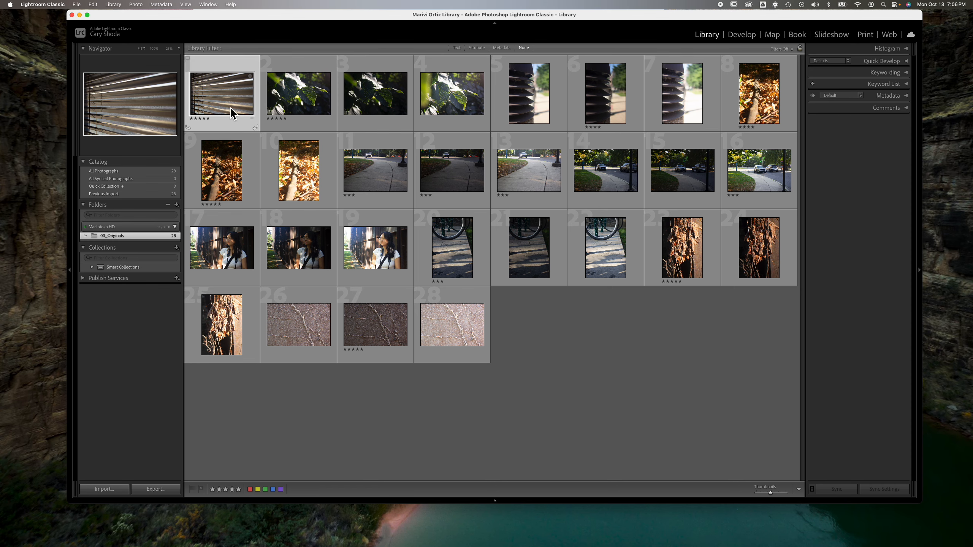
double_click(231, 112)
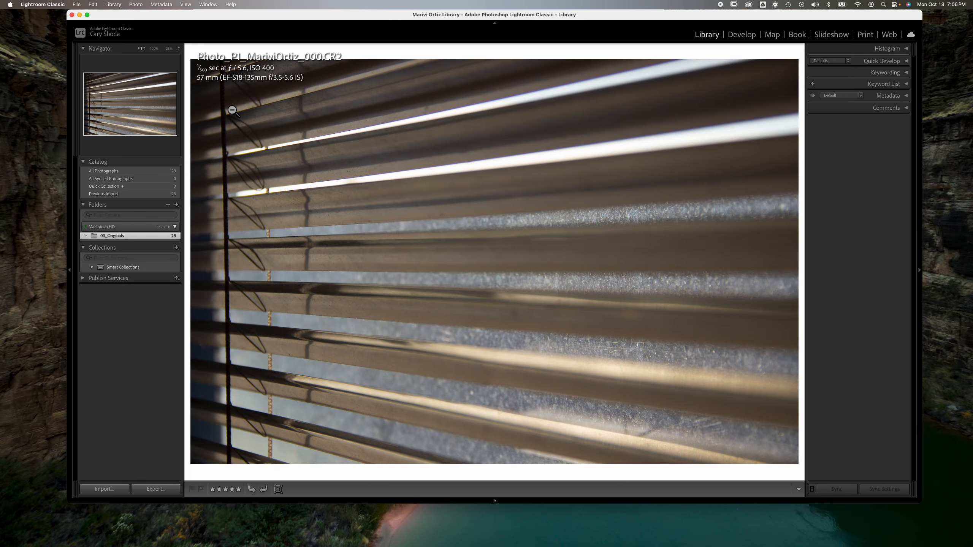
key(Right)
key(Left)
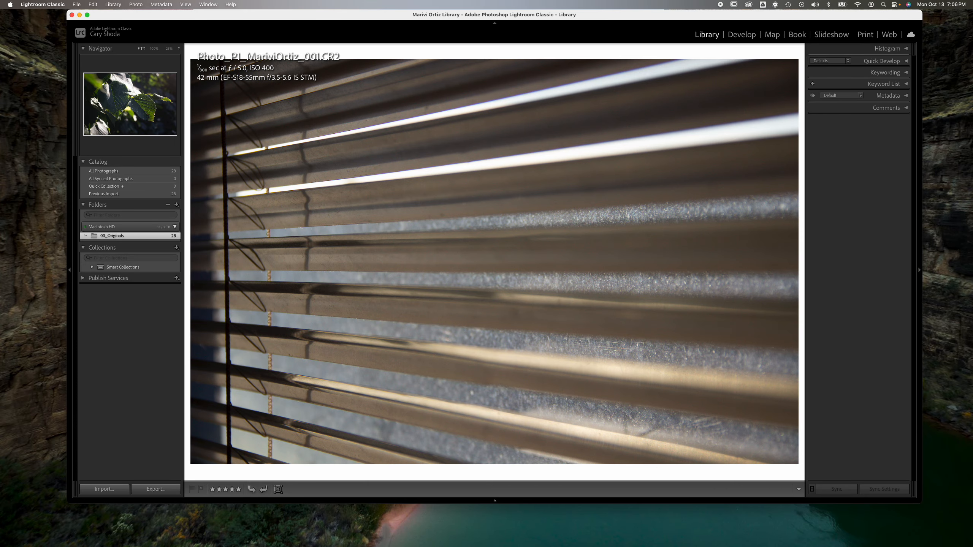
key(Right)
key(Right)
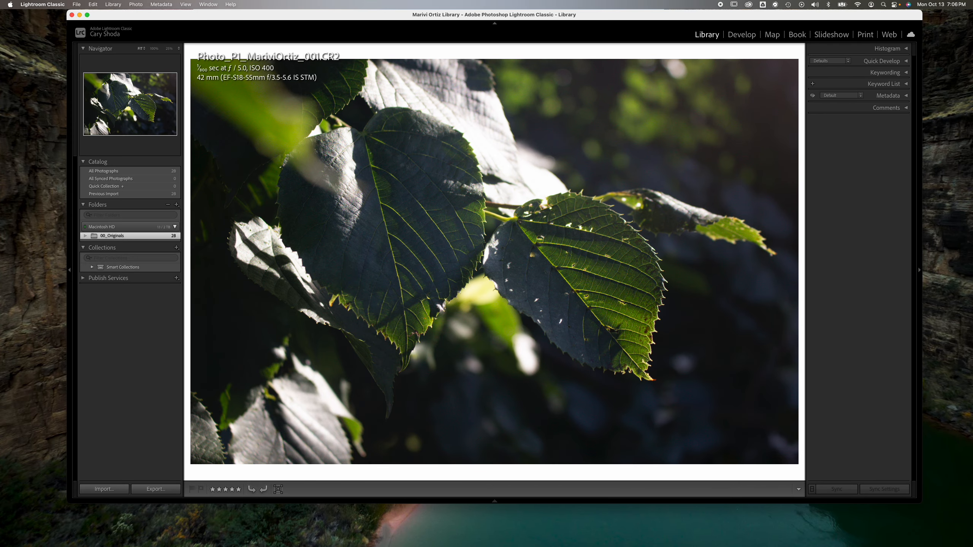
key(Right)
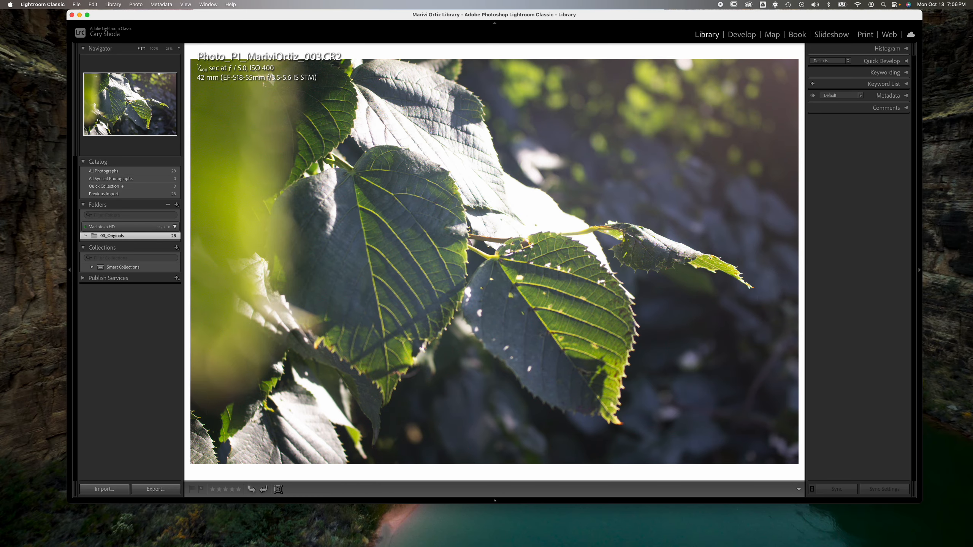
key(4)
key(Right)
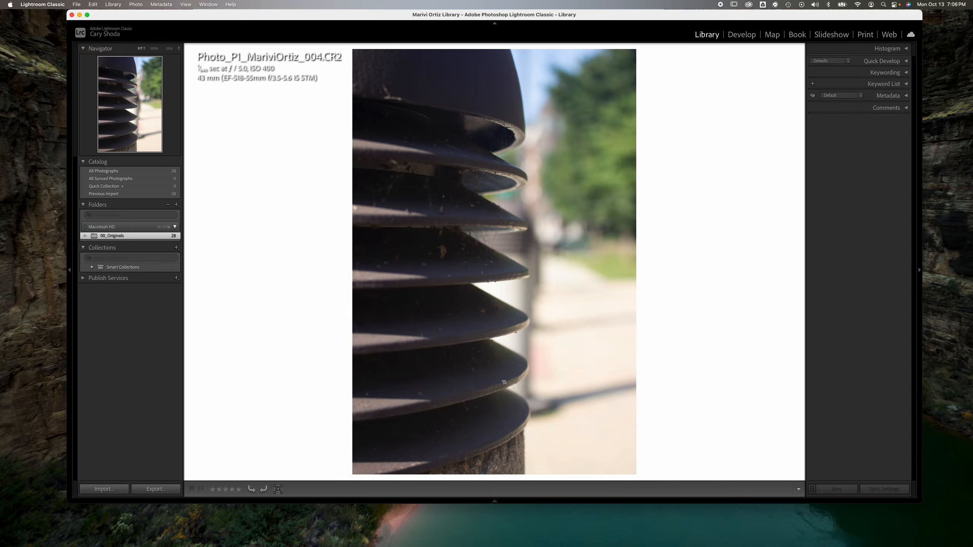
Step: Compare the exposures and star ratings of the ridged post photos and the branch-on-fallen-leaves photos in Loupe view
key(4)
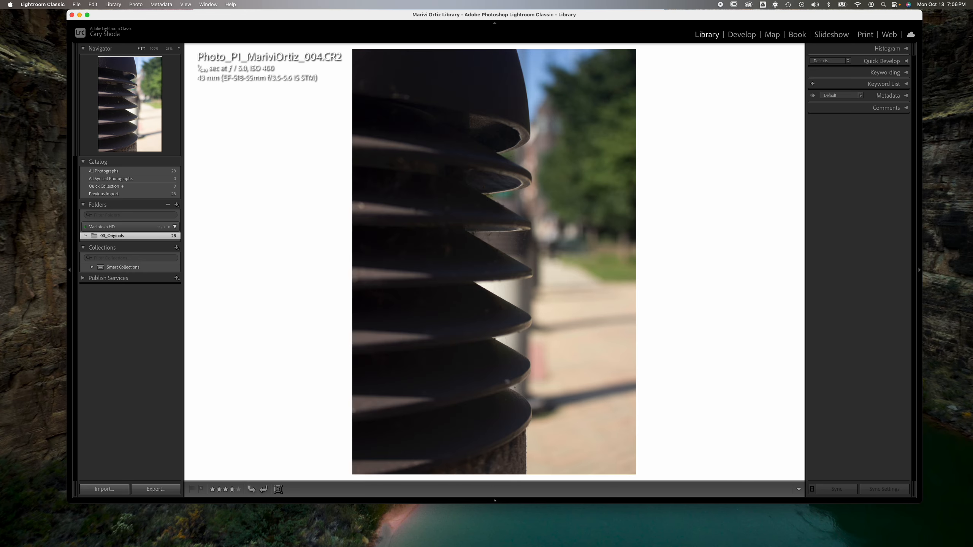
key(Right)
key(Right)
key(Right)
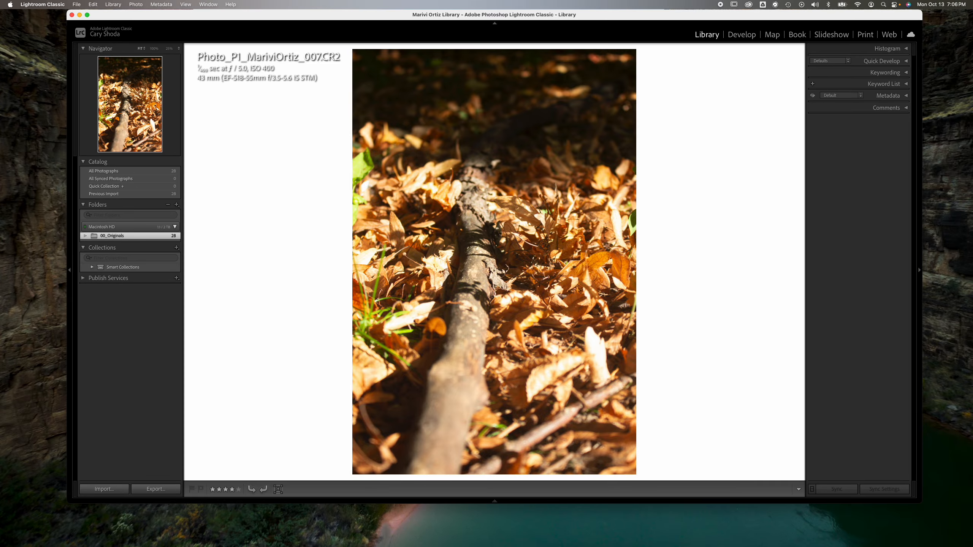
key(Right)
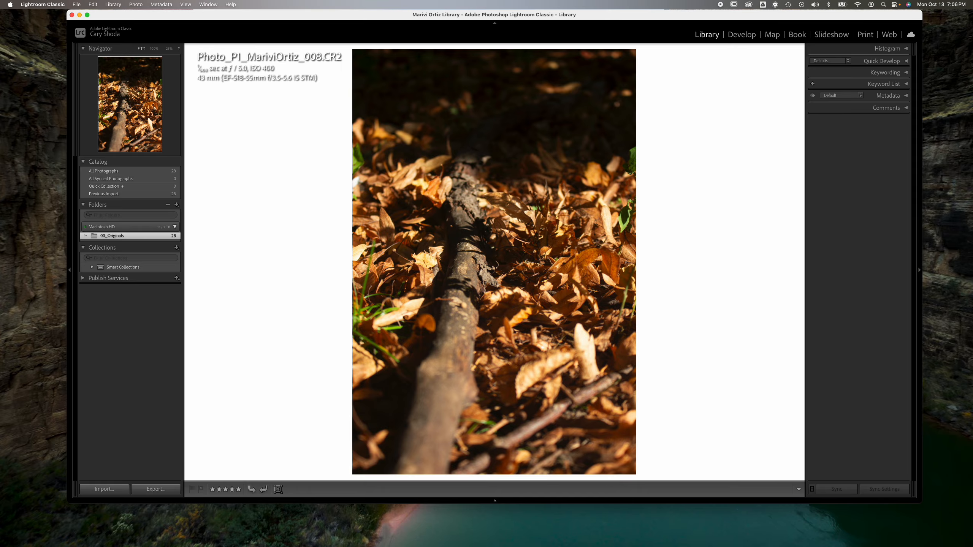
key(4)
key(Left)
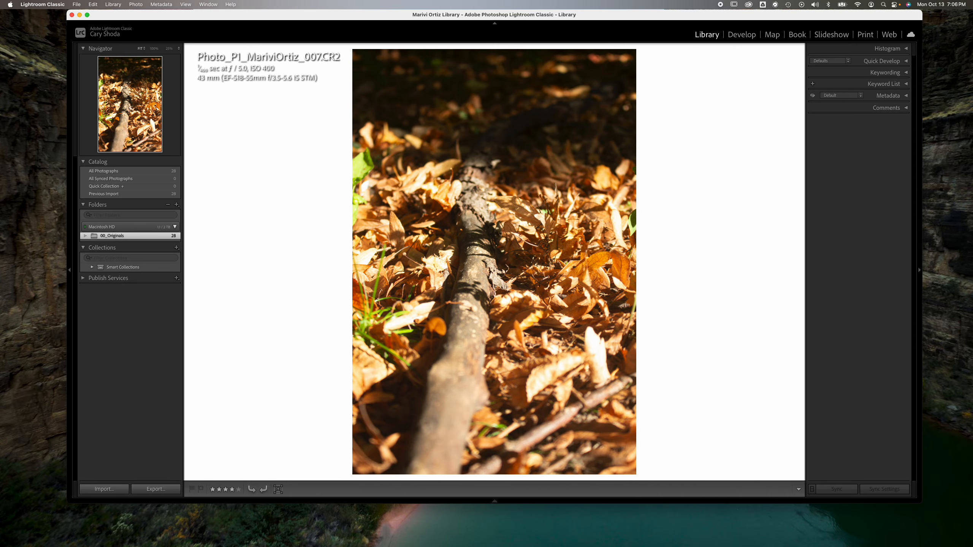
key(5)
Step: Step through the curved sidewalk and street photos in Loupe view and compare their exposures and star ratings
key(Right)
key(Right)
key(Right)
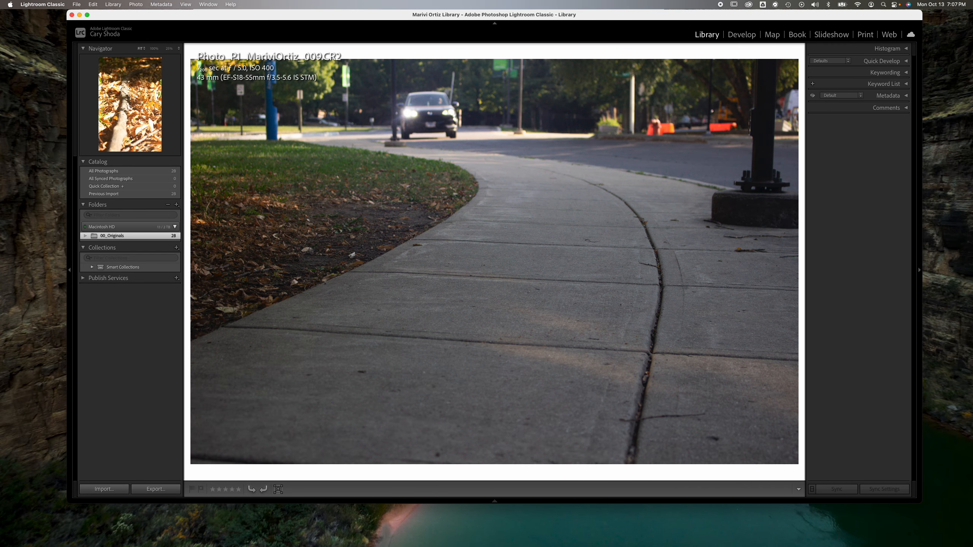
key(Right)
key(Right)
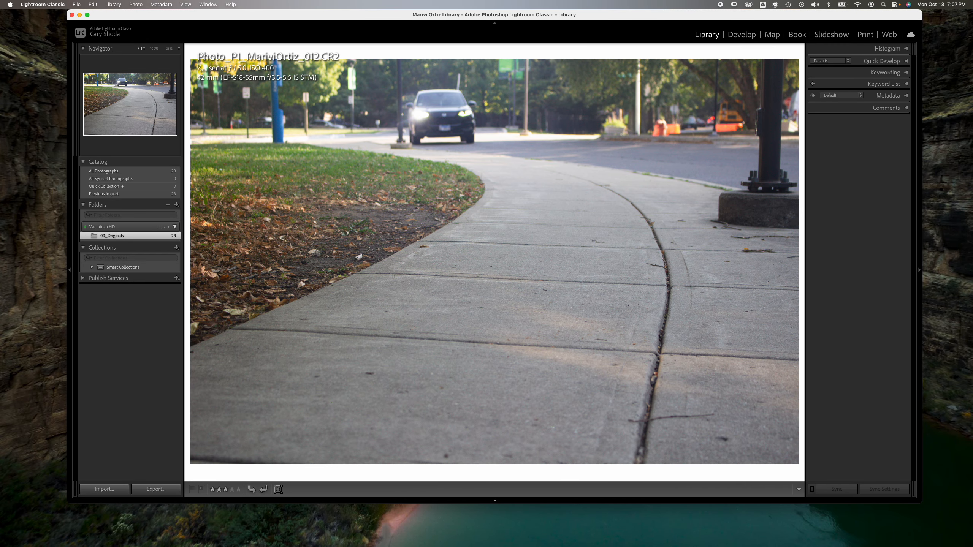
key(Right)
key(Right)
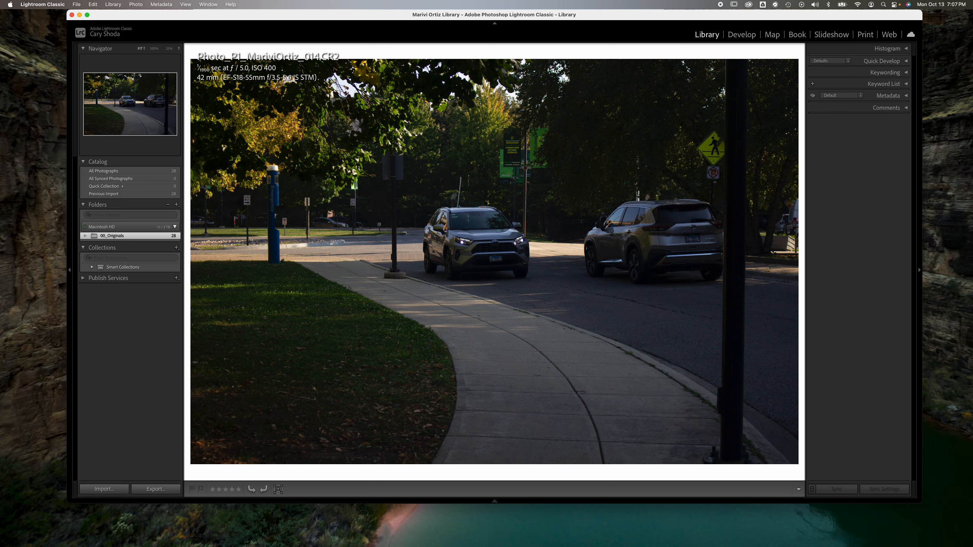
key(Left)
key(Left)
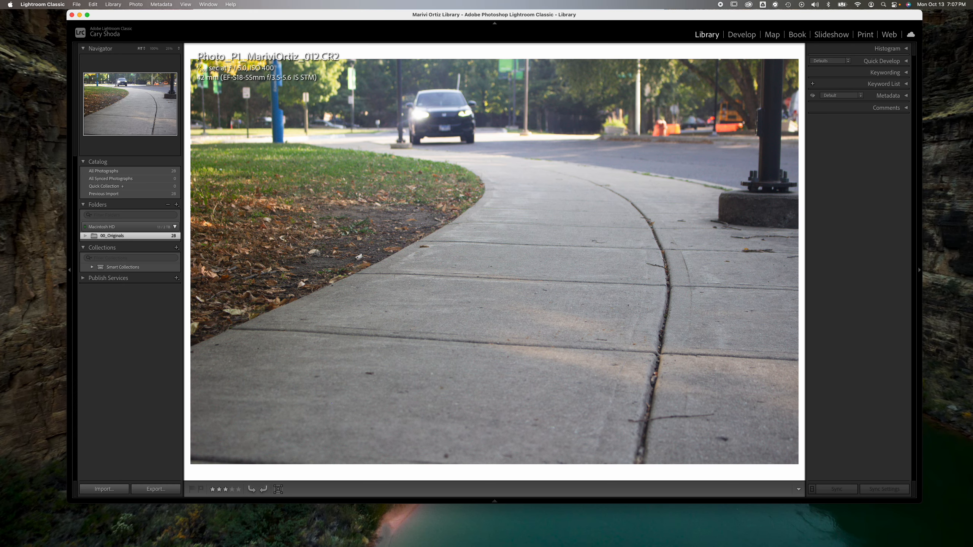
Step: Return to the photo grid, apply the Flagged filter preset and switch the filters off again
key(g)
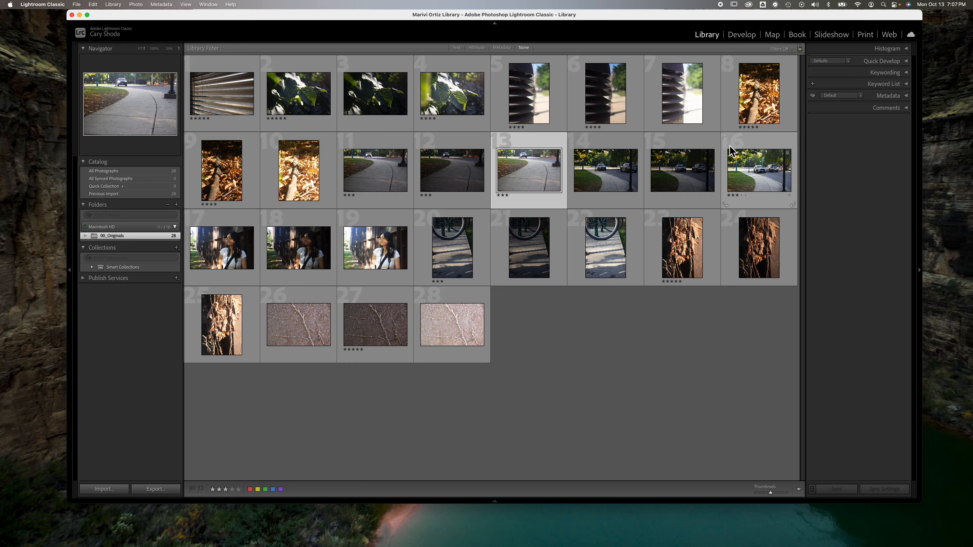
click(788, 55)
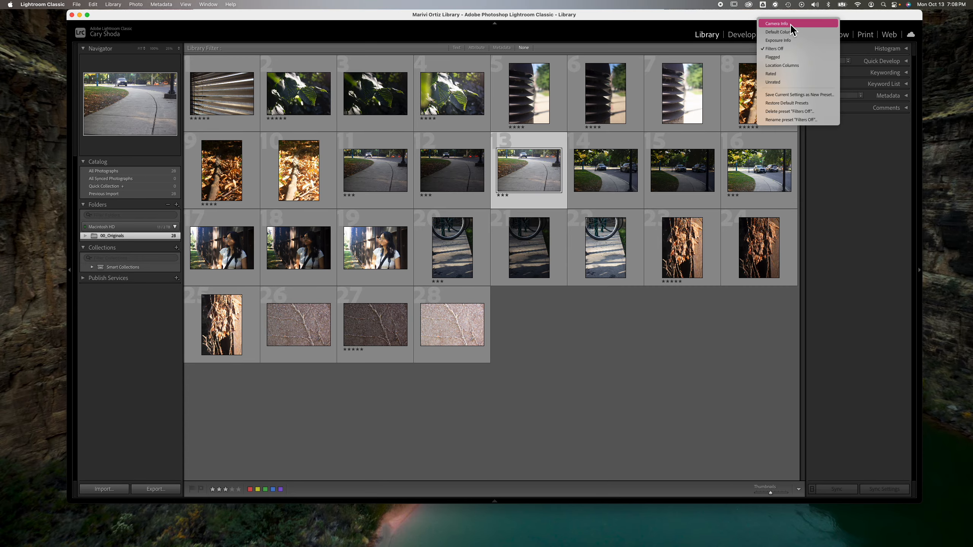
click(782, 57)
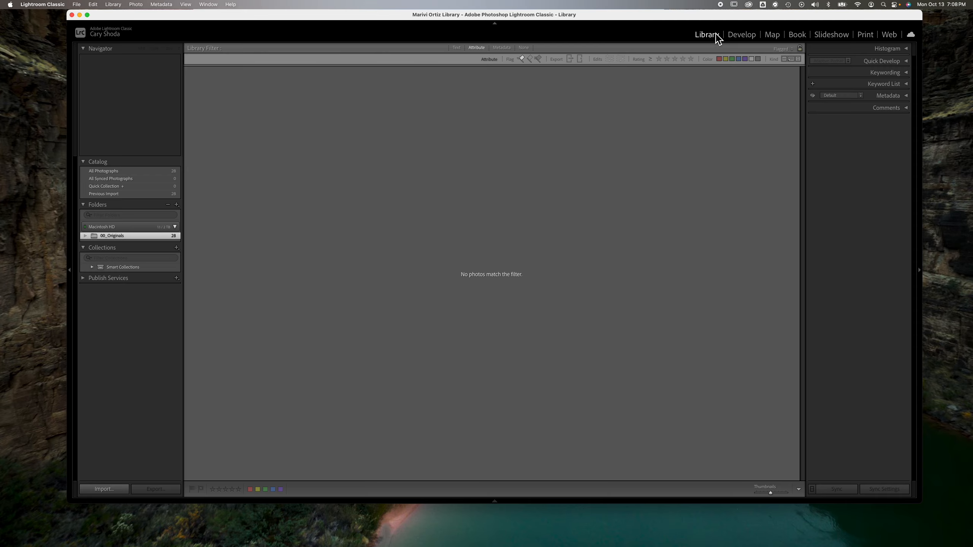
click(791, 49)
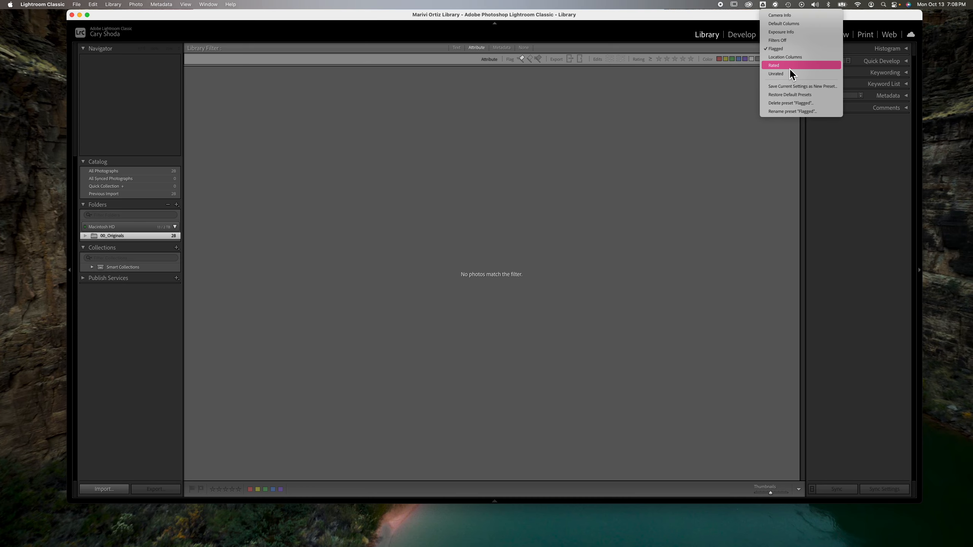
click(789, 41)
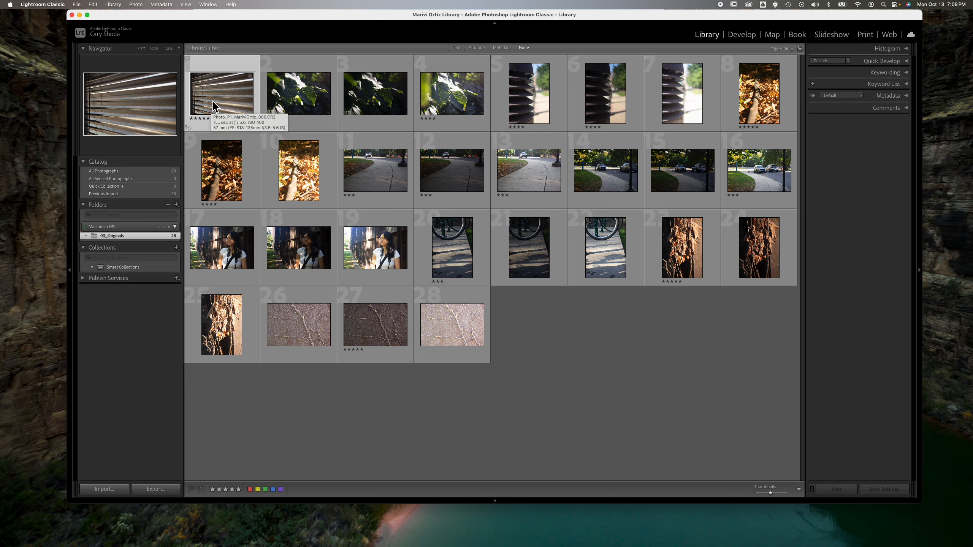
Step: Flag photo 1, the window blinds, and photo 4, the brightest leaf shot, as picks
key(p)
key(u)
key(p)
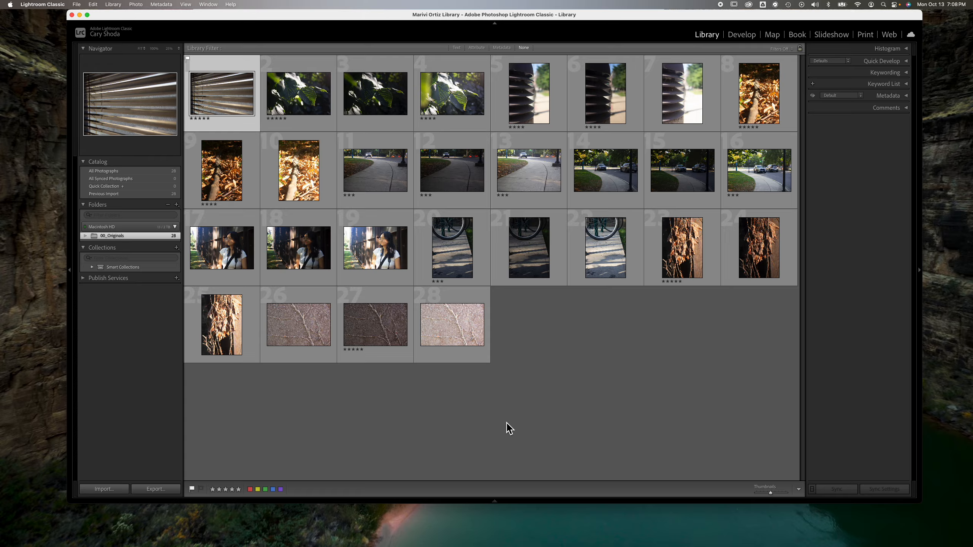
click(445, 124)
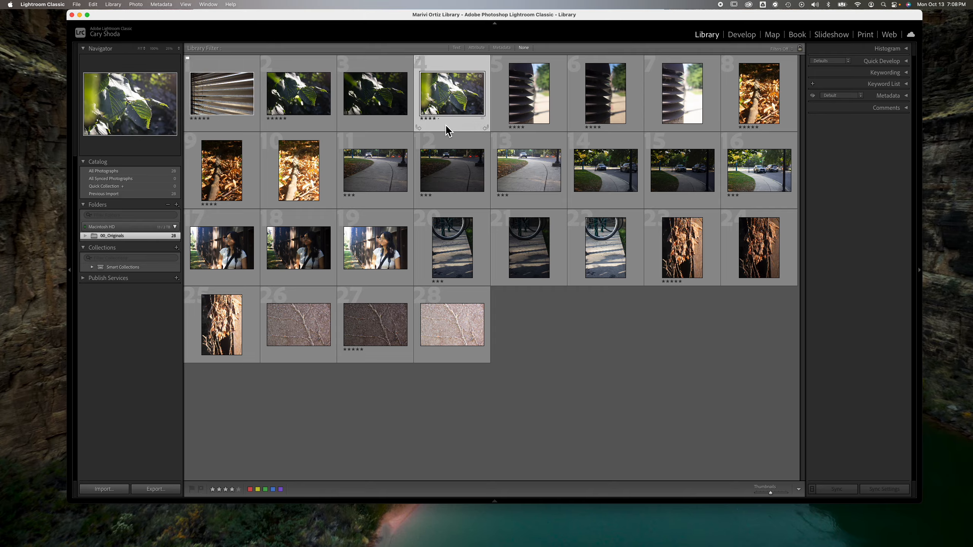
key(p)
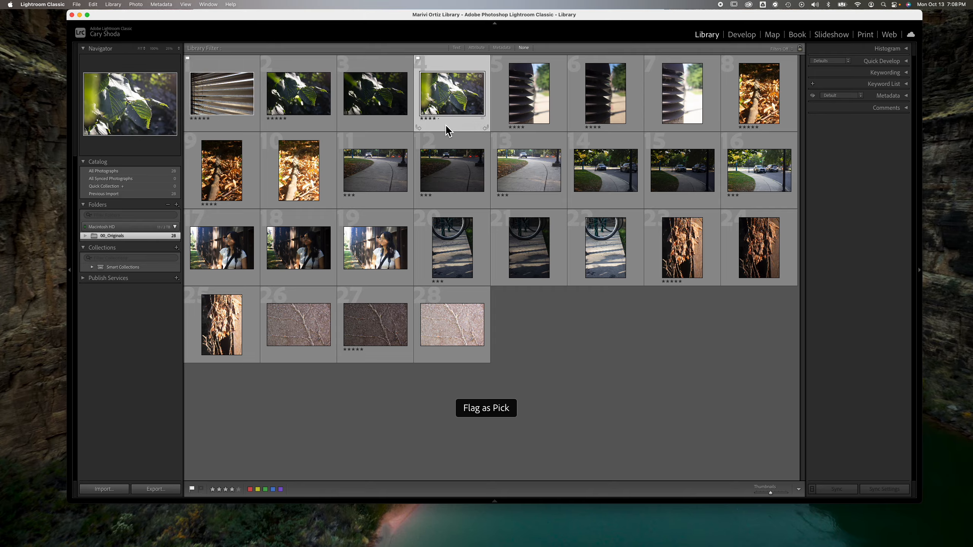
Step: Clear the star rating of photo 8 and flag photos 23 and 26 as picks
click(741, 111)
key(0)
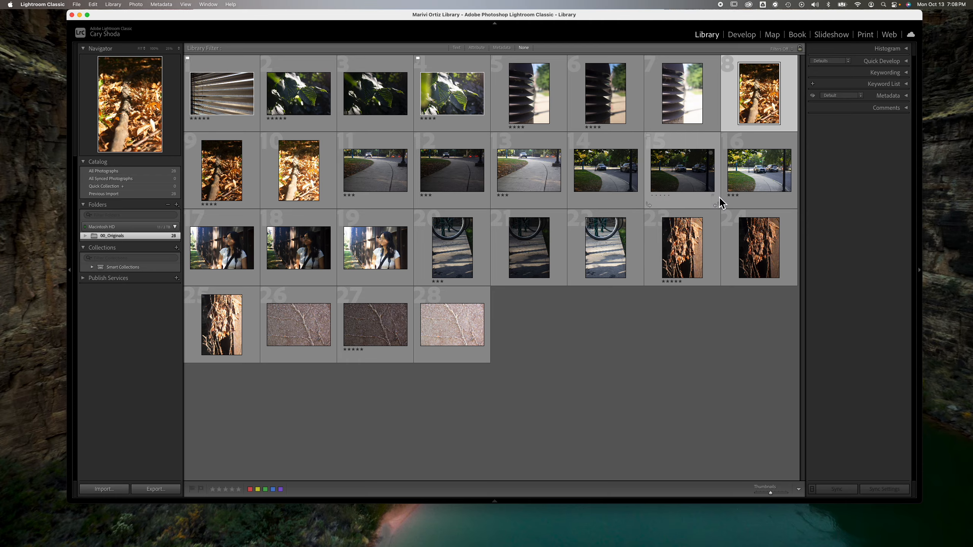
click(696, 247)
key(p)
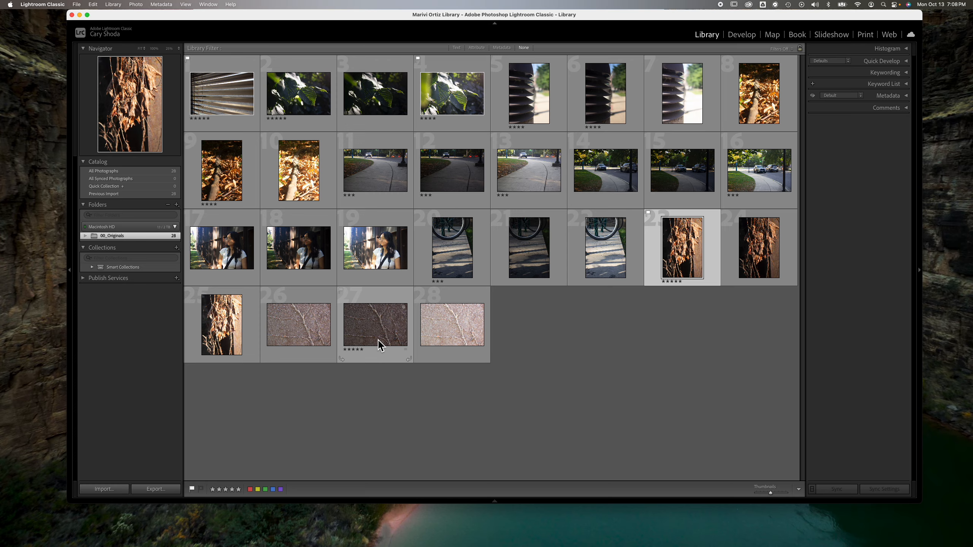
click(296, 344)
key(p)
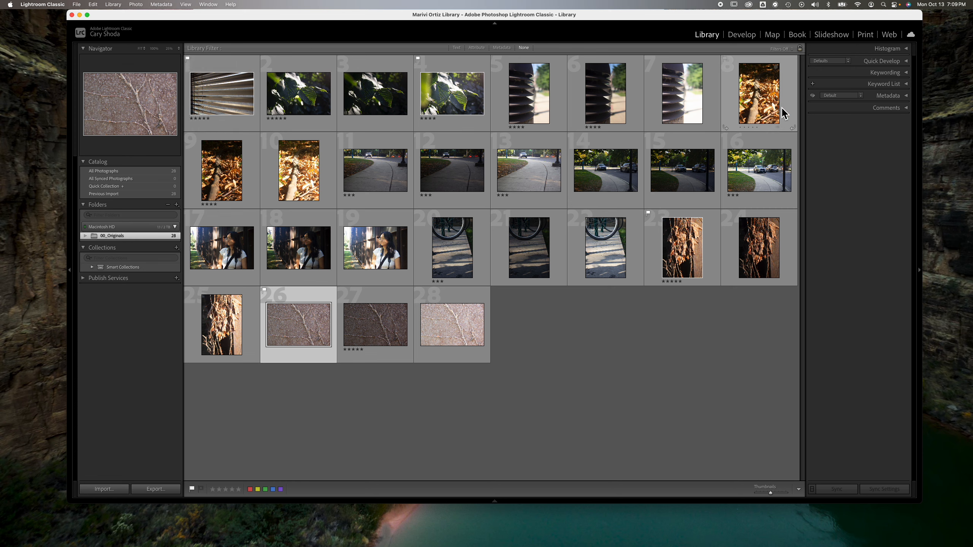
Step: Flag photo 8, the branch on fallen leaves, as a pick and filter the library with the Flagged preset
click(762, 117)
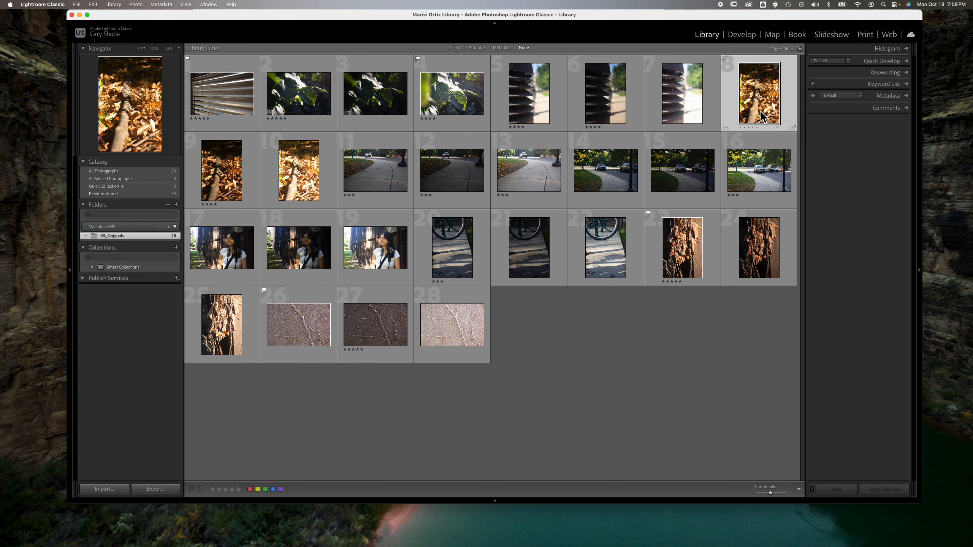
key(p)
click(786, 49)
click(782, 57)
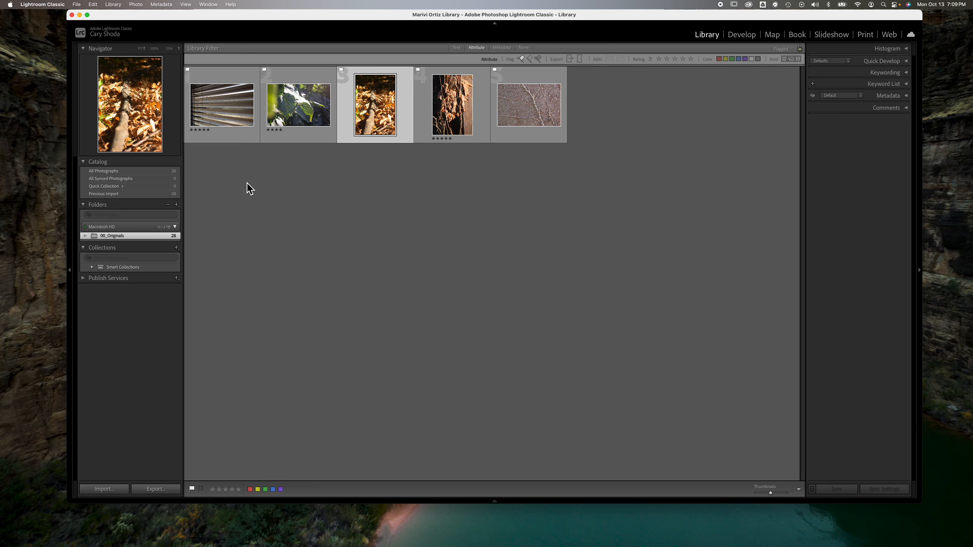
Step: Export the flagged photos as a catalog into COD PHOTO's Exports folder, named Photo1101_P1_ plus the photographer's surname, with Smart Previews included
click(78, 5)
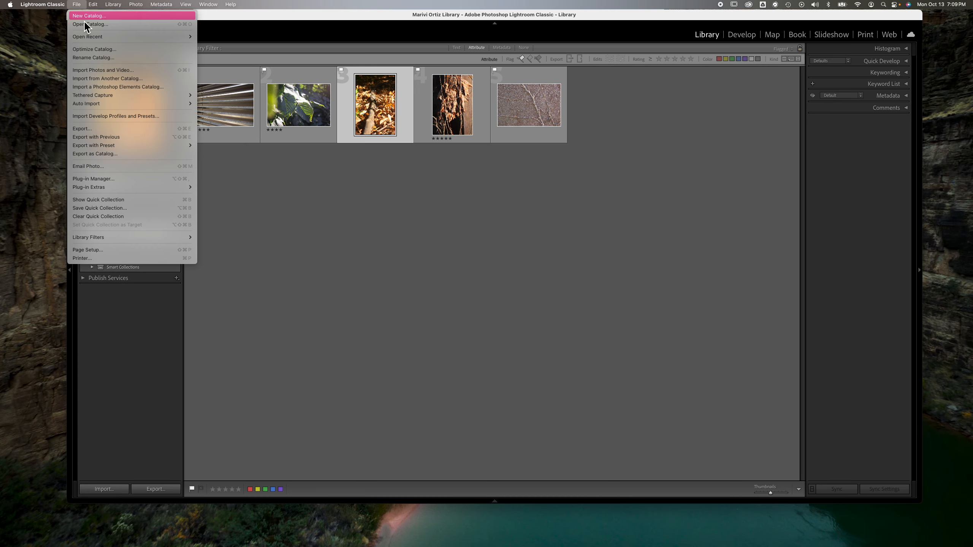
mouse_move(96, 146)
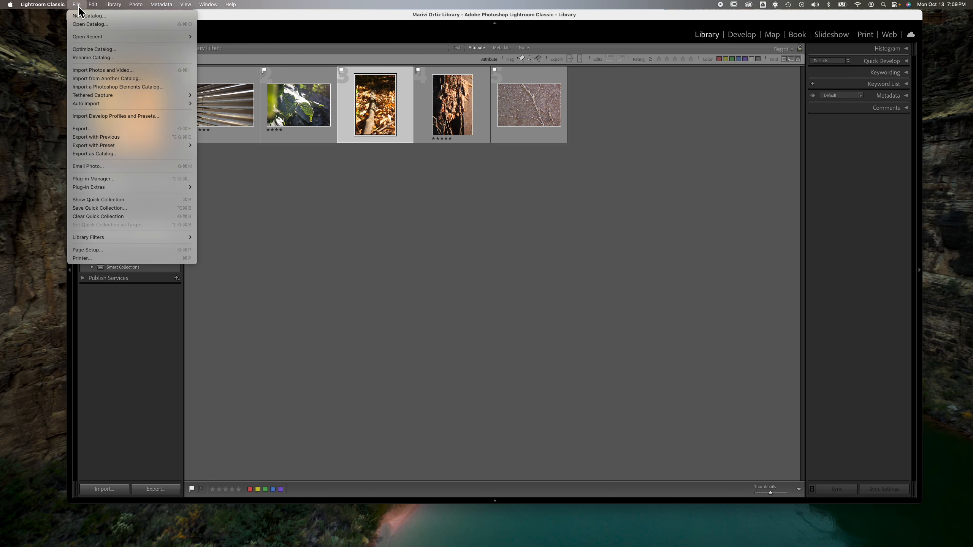
click(87, 155)
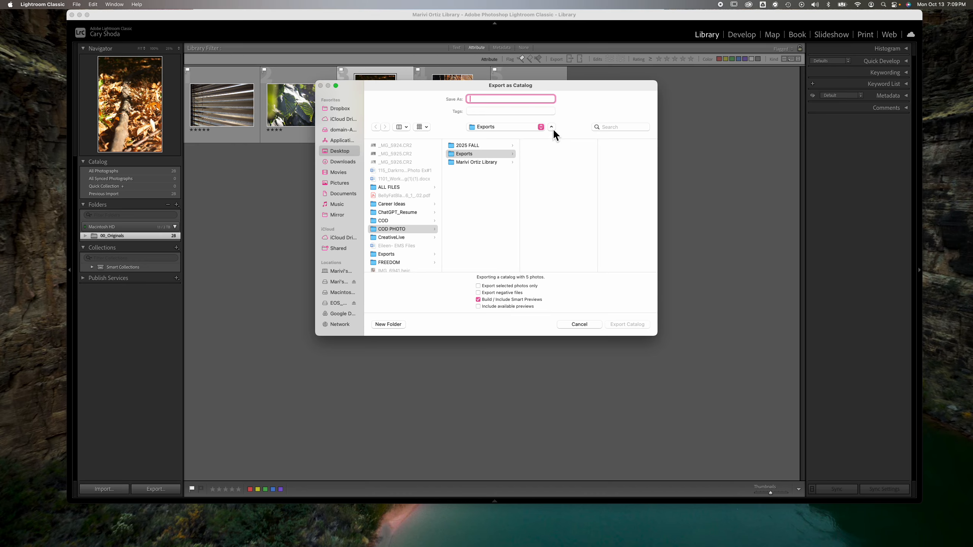
click(551, 127)
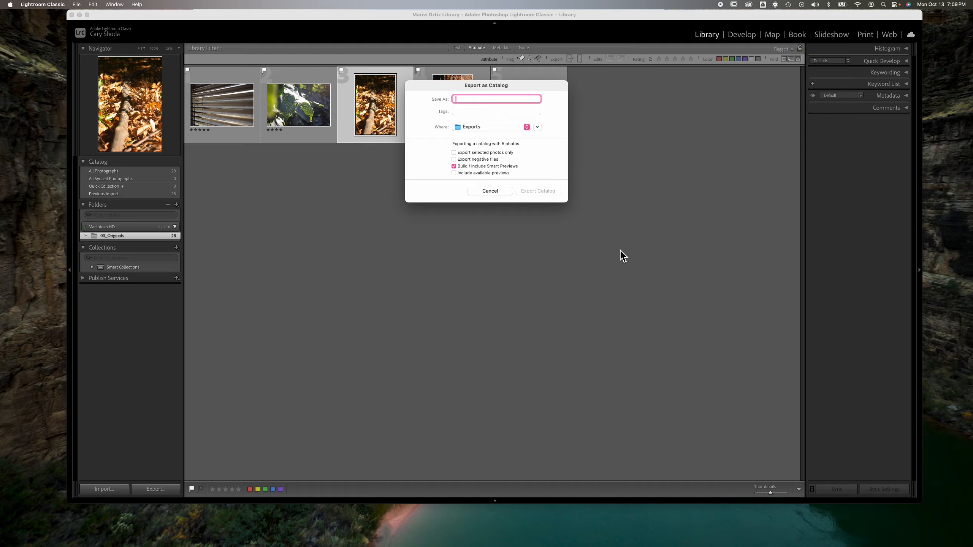
click(537, 127)
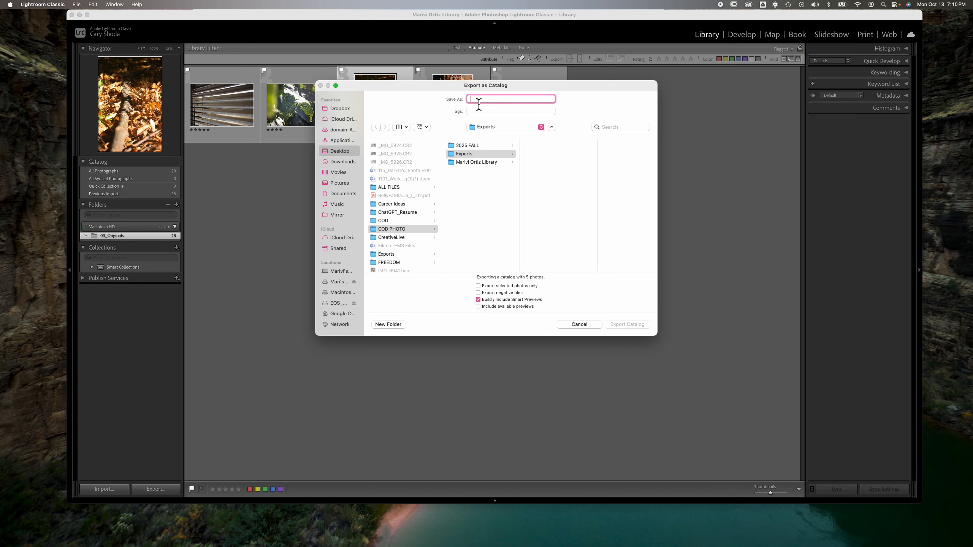
text(Photo110)
text(1_P1_Ortiz)
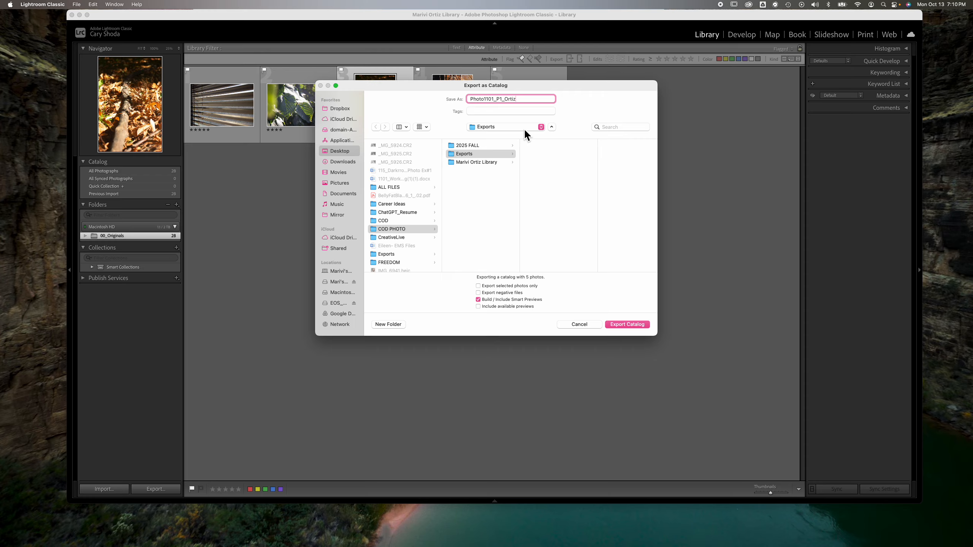
click(458, 155)
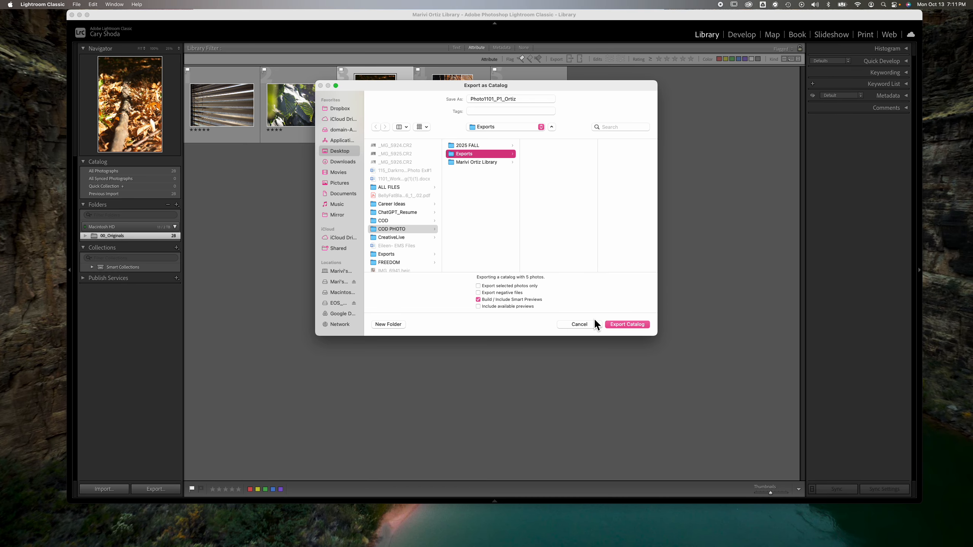
click(625, 325)
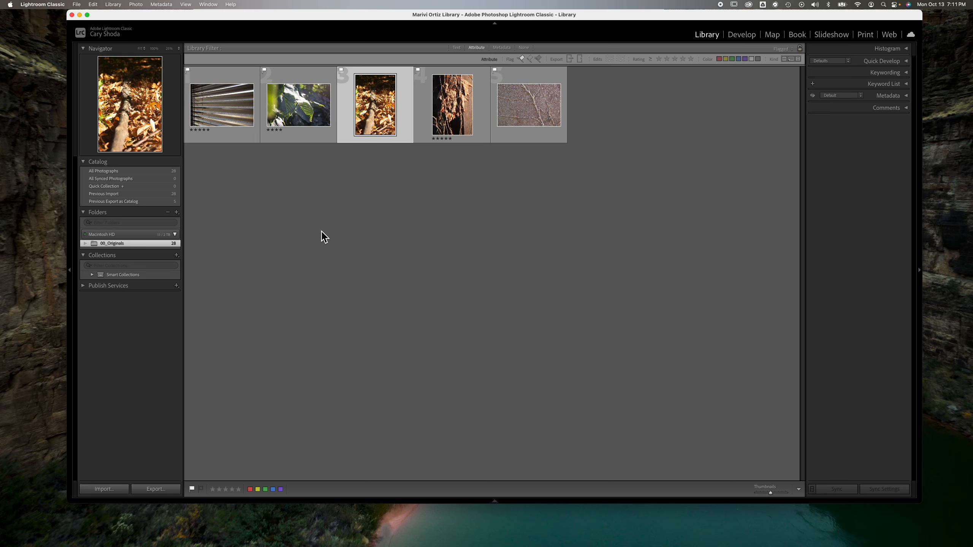
Step: Close the Lightroom window, open the COD PHOTO folder in Finder and expand Exports and the exported catalog's folder
click(80, 14)
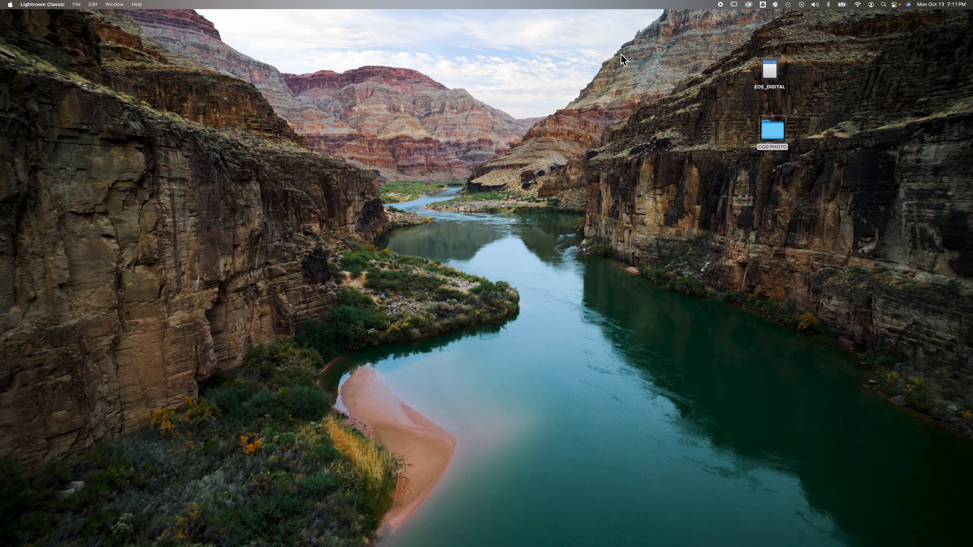
double_click(781, 136)
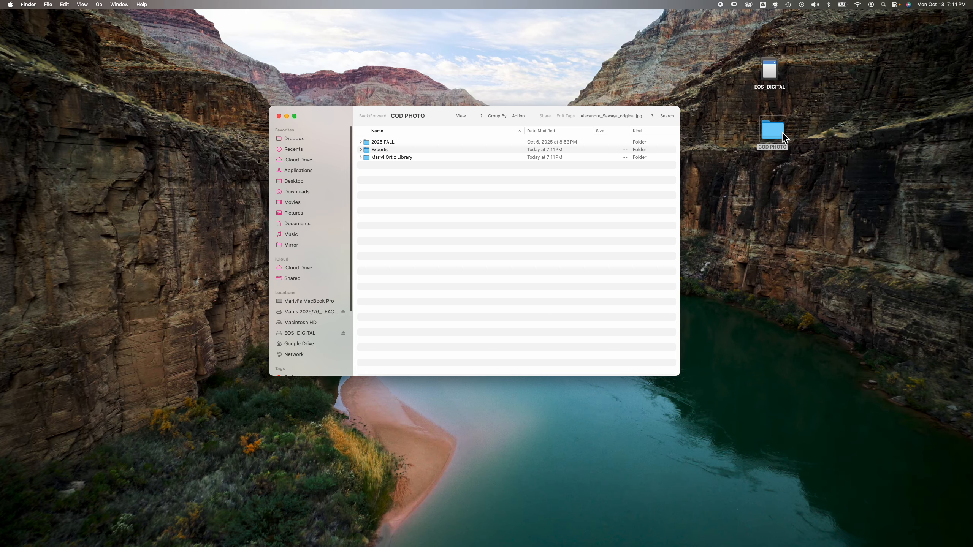
click(362, 149)
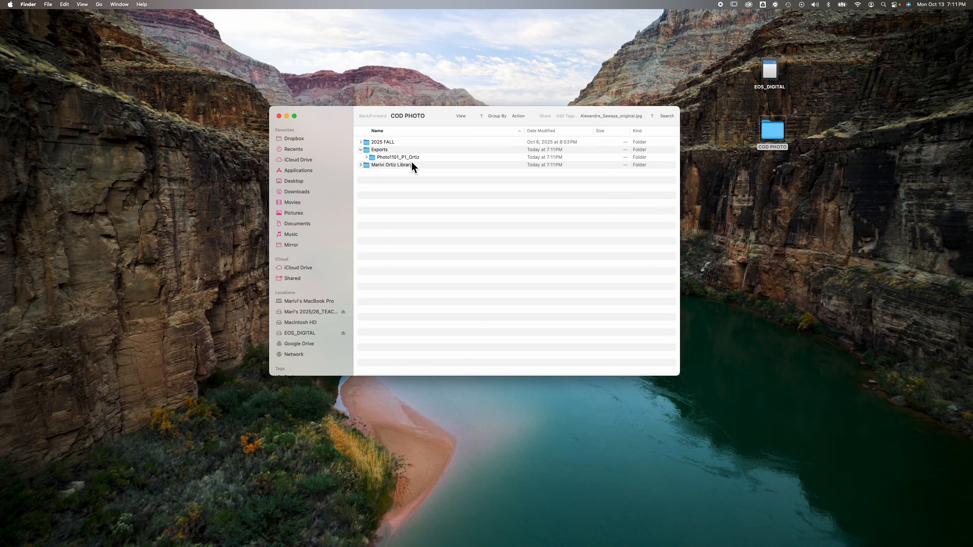
click(373, 158)
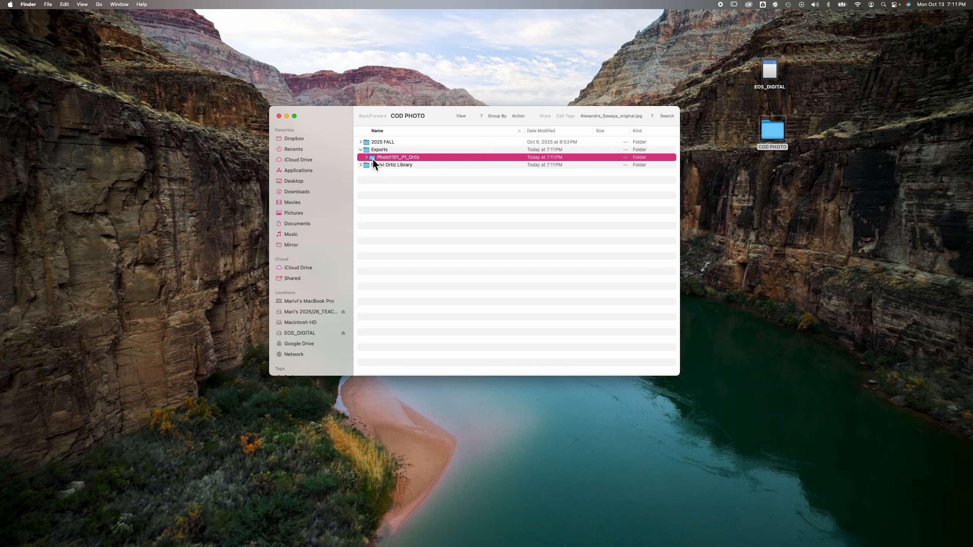
click(367, 158)
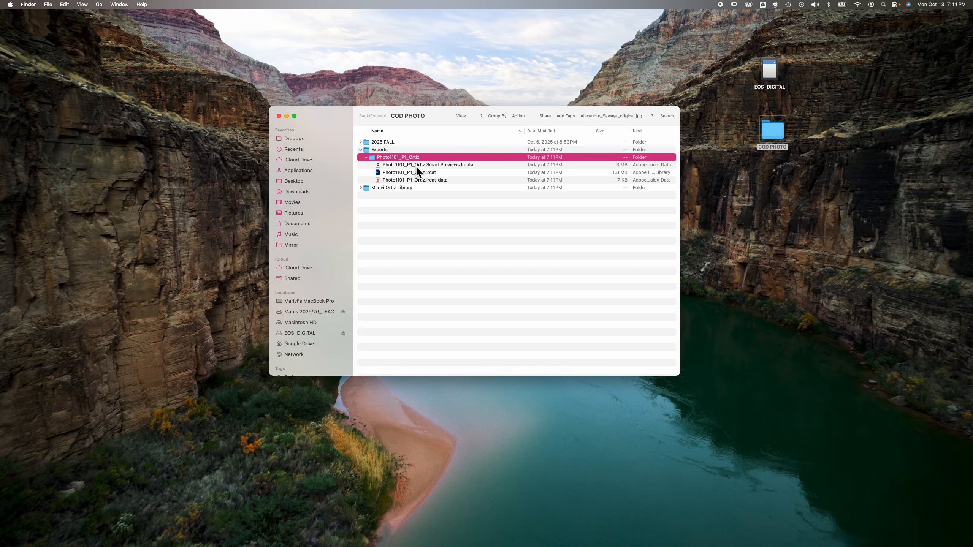
Step: Open the exported .lrcat catalog by relaunching Lightroom Classic with it, and close the import window without importing
double_click(379, 173)
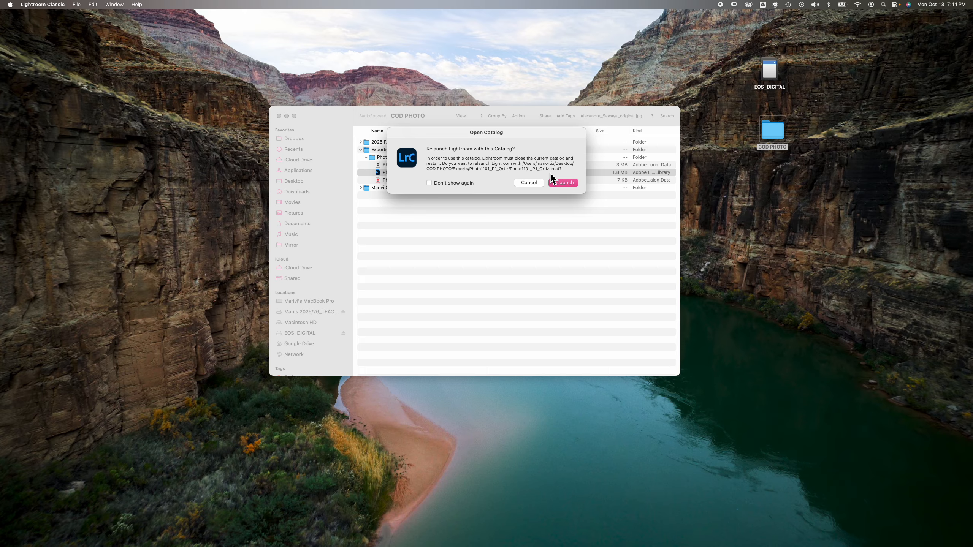
click(563, 183)
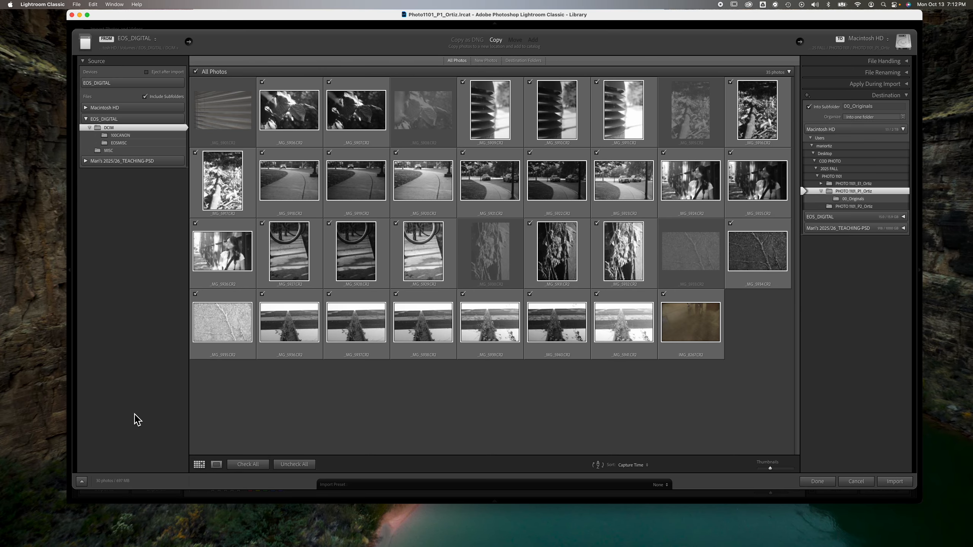
click(817, 481)
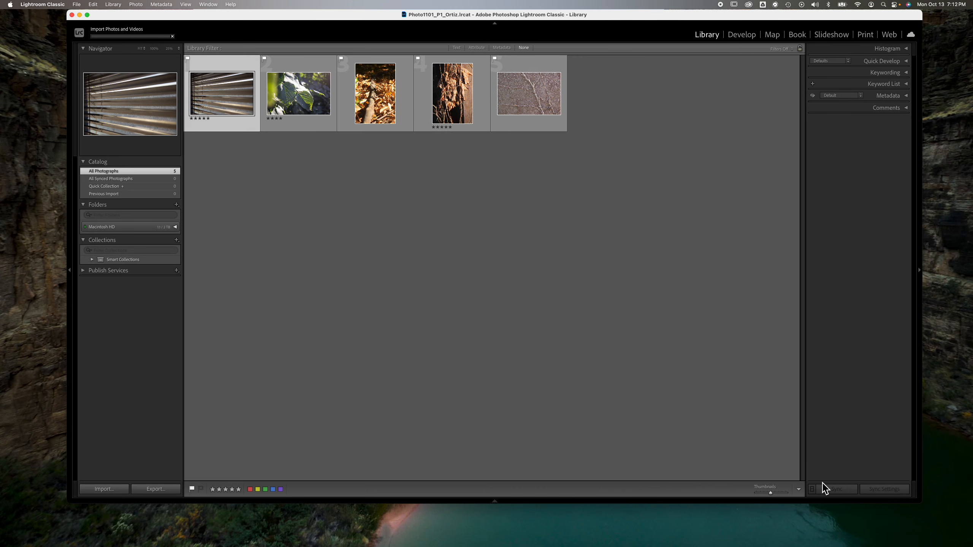